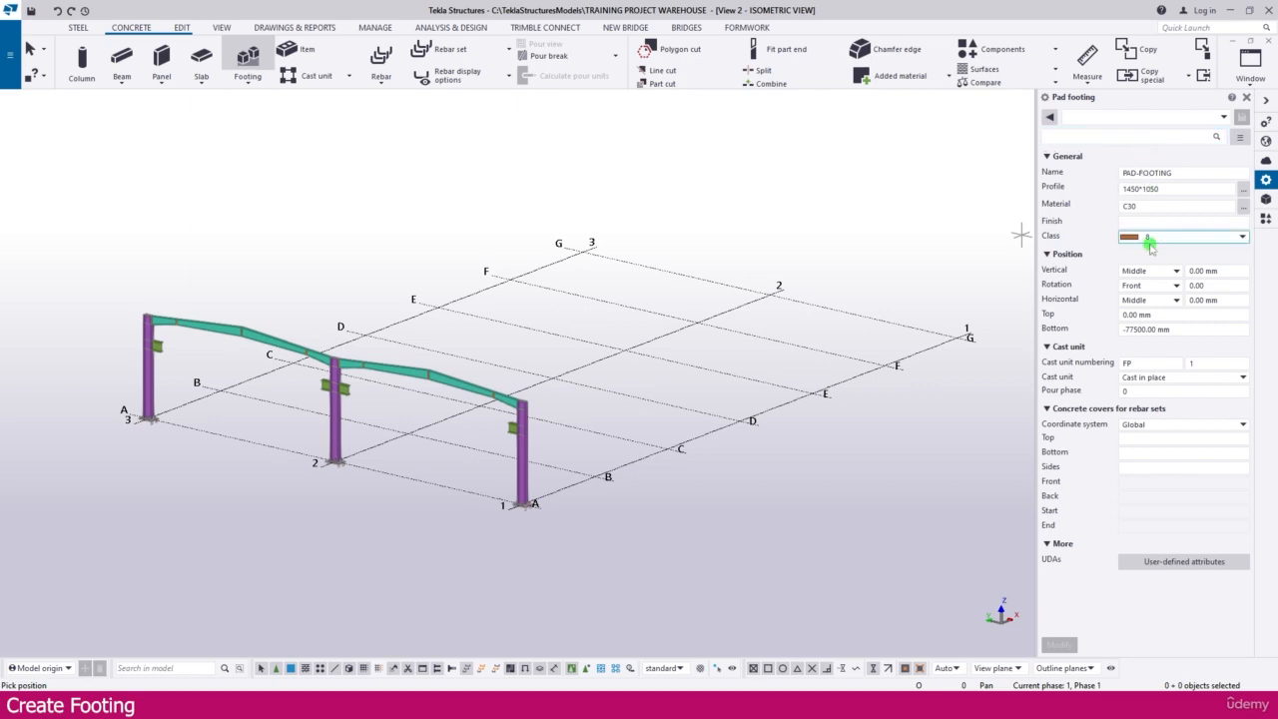
Step: Check the footing depth, grout thickness and section A-A base plate dimensions in the grid elevation PDF in Adobe Reader
{"action": "left_click", "coordinate": [1136, 175]}
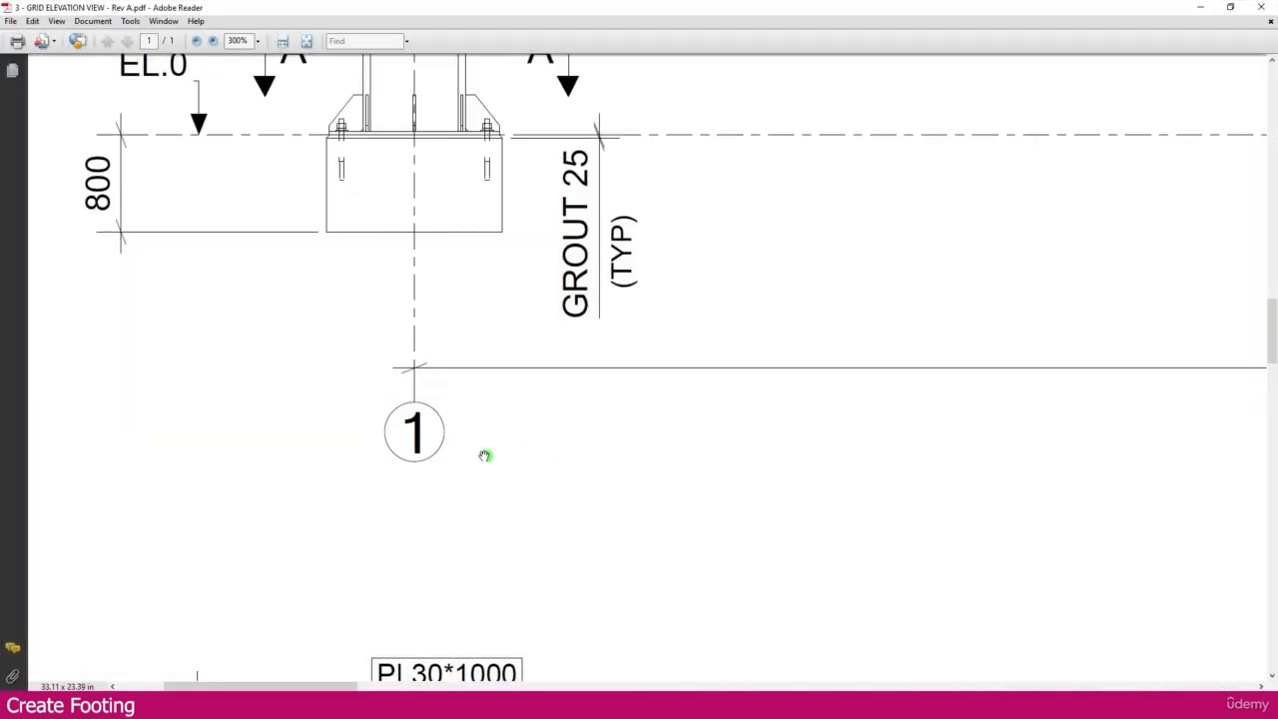
{"action": "scroll", "coordinate": [484, 455], "scroll_direction": "down", "scroll_amount": 4, "text": "ctrl"}
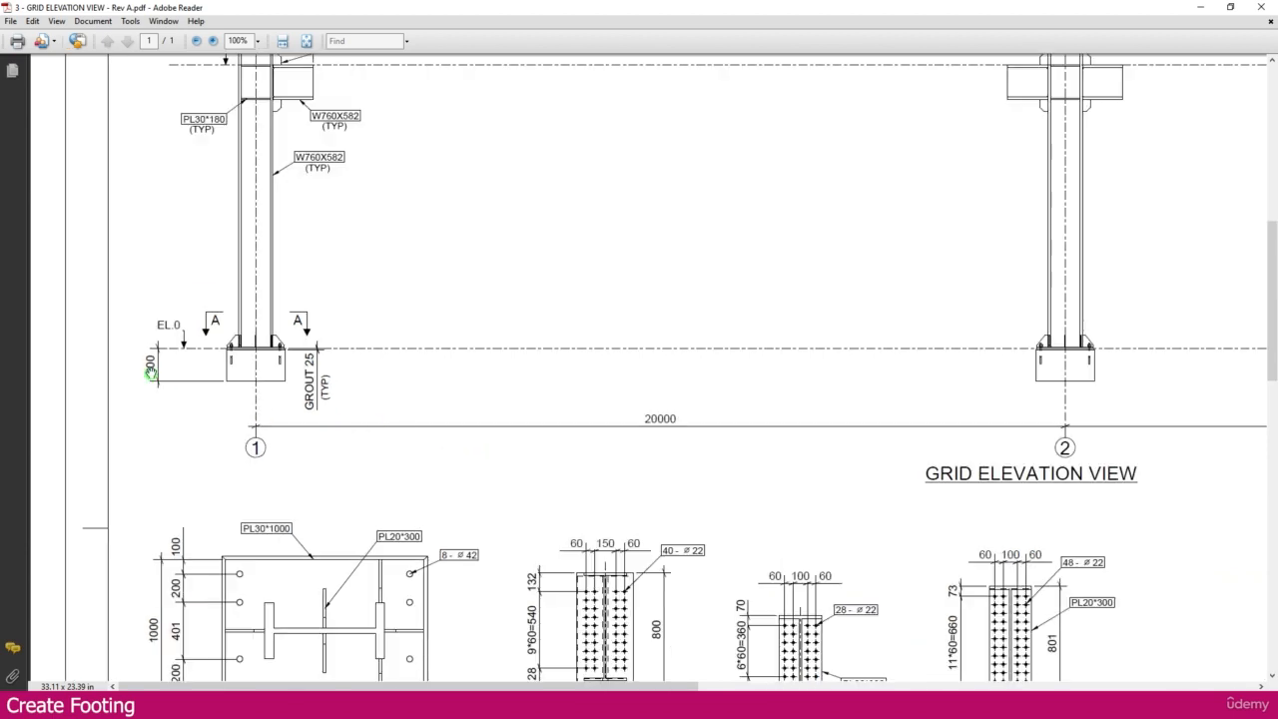
{"action": "scroll", "coordinate": [150, 373], "scroll_direction": "up", "scroll_amount": 3, "text": "ctrl"}
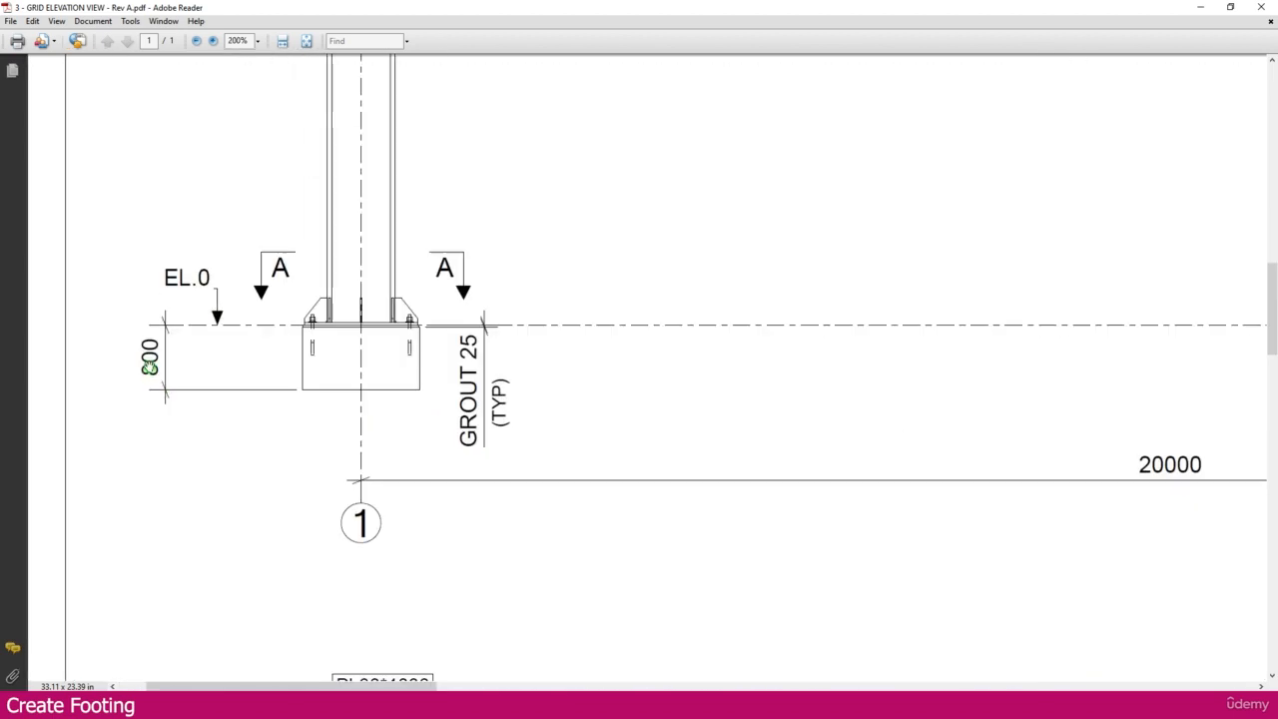
{"action": "scroll", "coordinate": [370, 349], "scroll_direction": "up", "scroll_amount": 2, "text": "ctrl"}
{"action": "scroll", "coordinate": [280, 359], "scroll_direction": "down", "scroll_amount": 2, "text": "ctrl"}
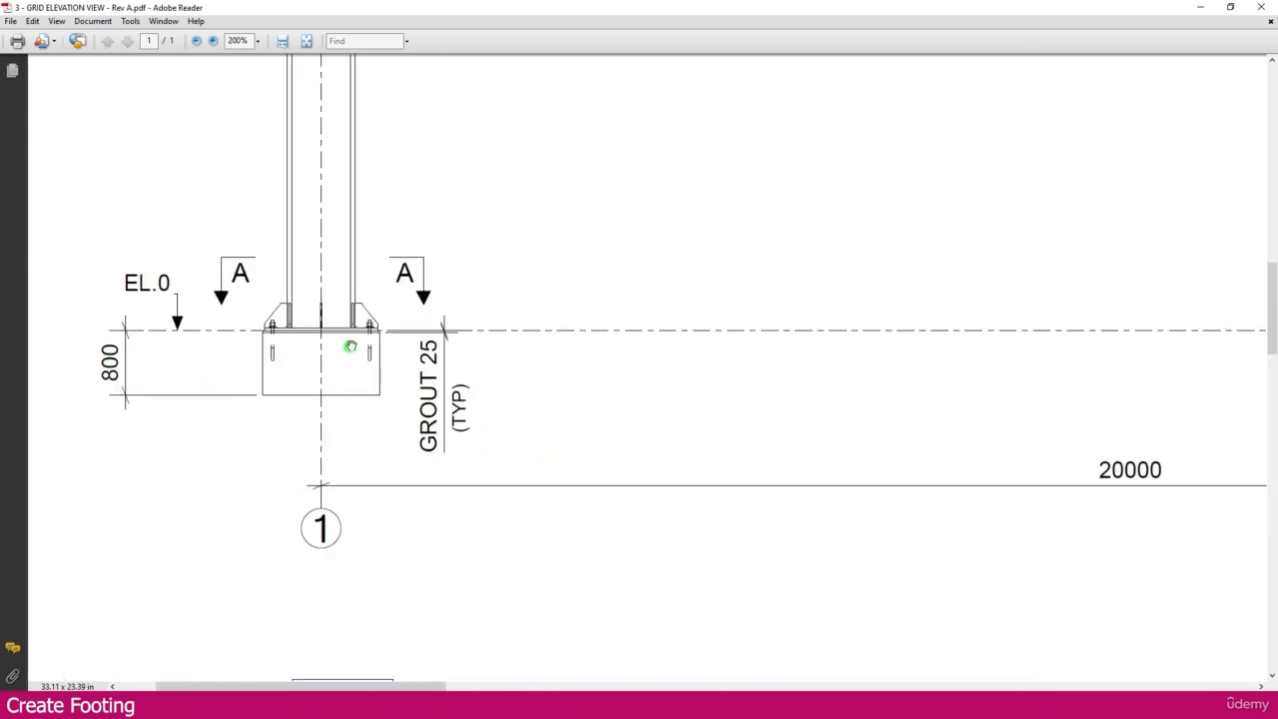
{"action": "scroll", "coordinate": [351, 346], "scroll_direction": "up", "scroll_amount": 1, "text": "ctrl"}
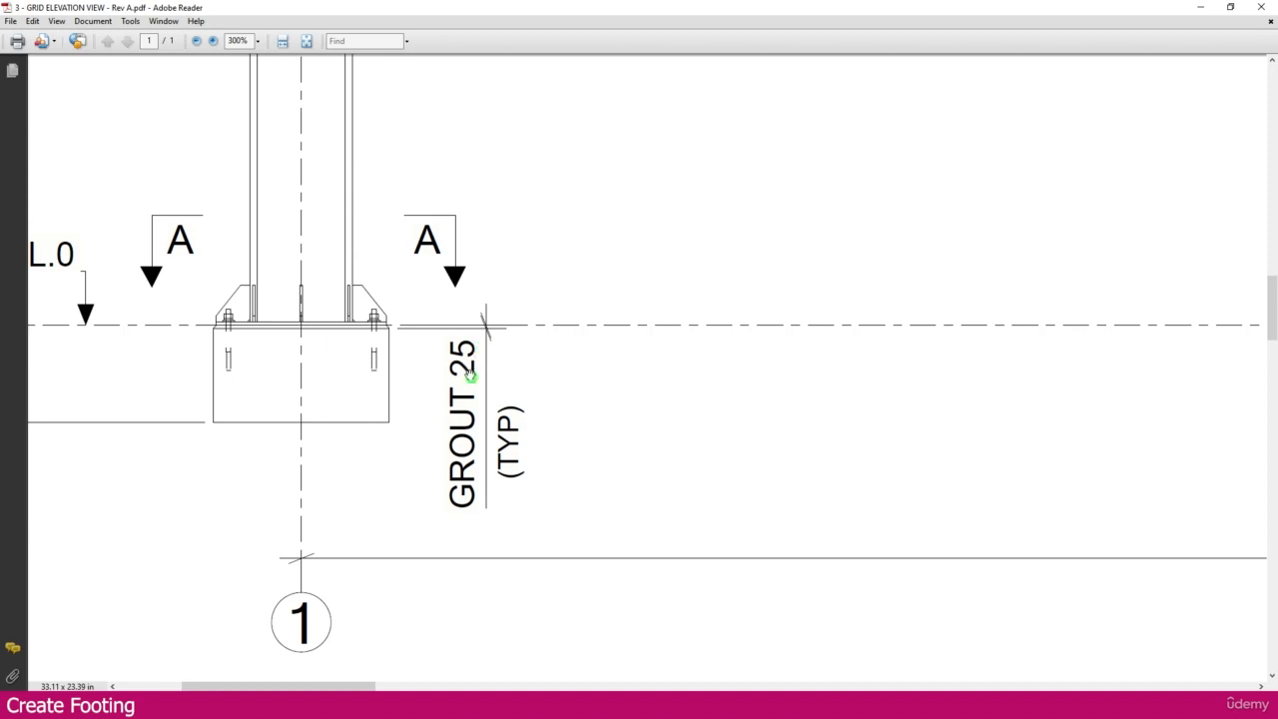
{"action": "scroll", "coordinate": [505, 271], "scroll_direction": "down", "scroll_amount": 5, "text": "ctrl"}
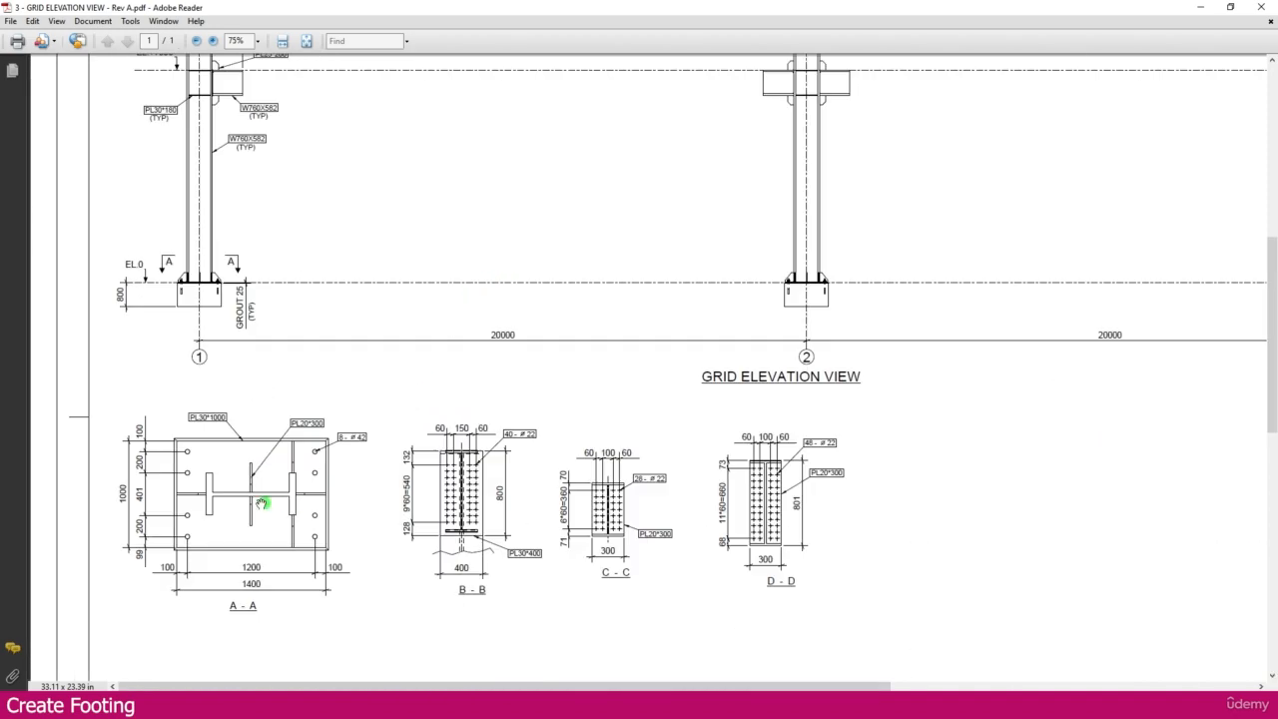
{"action": "scroll", "coordinate": [148, 520], "scroll_direction": "up", "scroll_amount": 2, "text": "ctrl"}
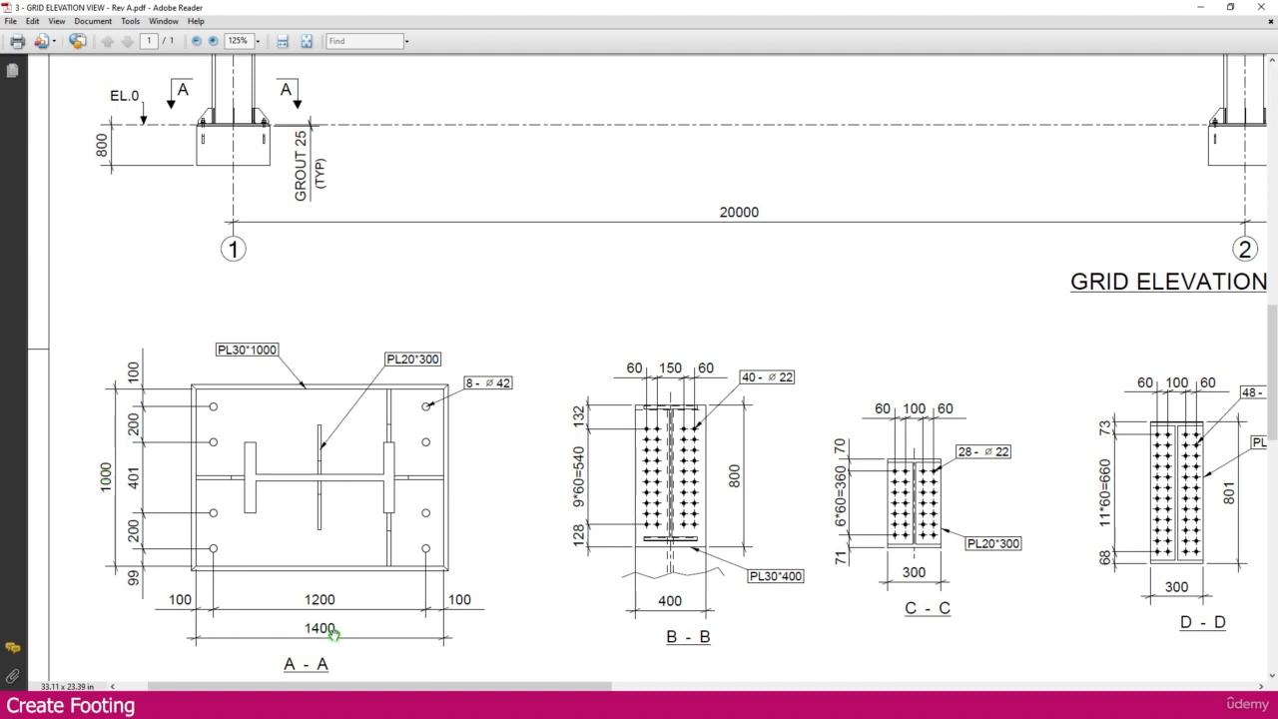
{"action": "scroll", "coordinate": [342, 550], "scroll_direction": "down", "scroll_amount": 2, "text": "ctrl"}
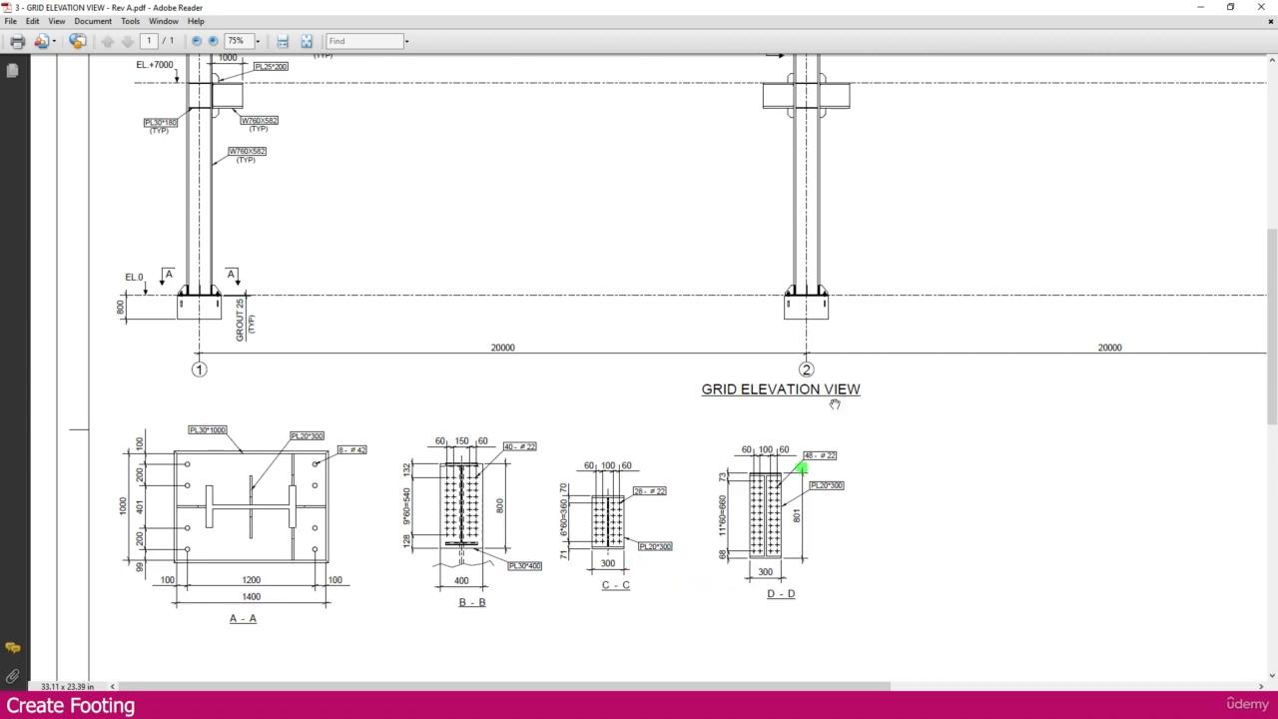
{"action": "left_click", "coordinate": [1199, 7]}
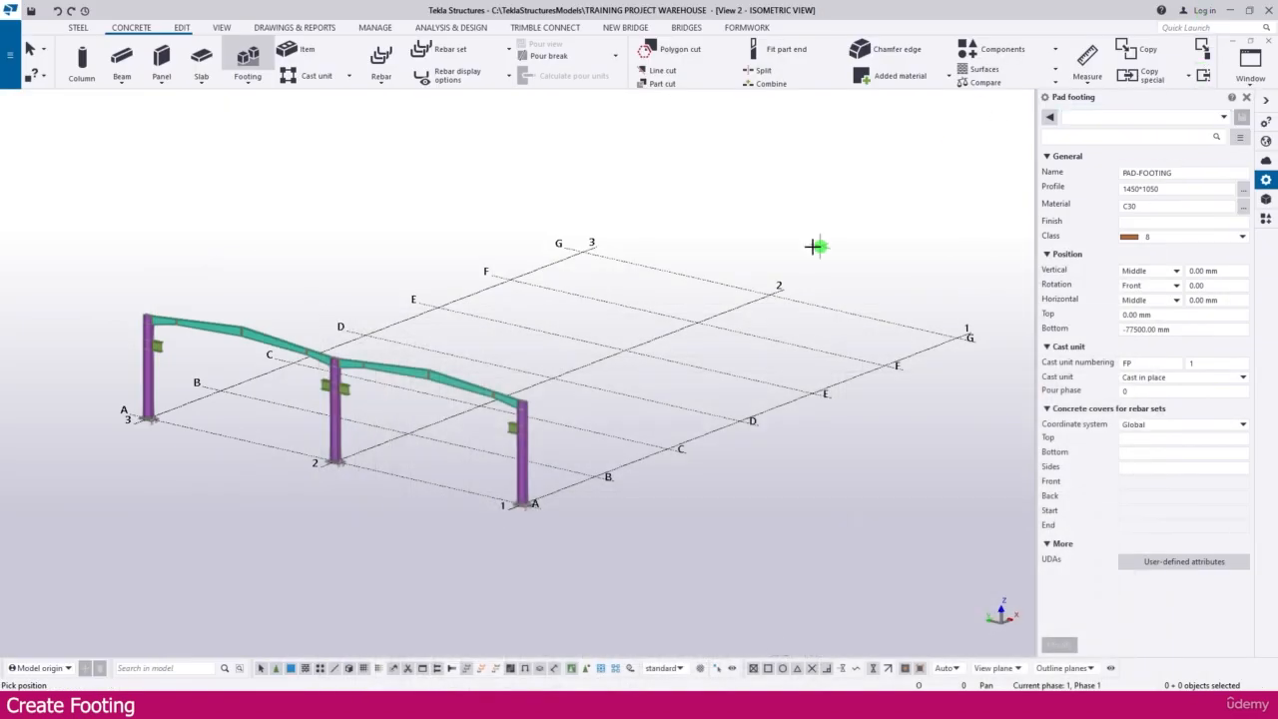
Step: Back in Tekla Structures, name the pad footing FOOTING and set its profile to 1450*1050
{"action": "middle_click_drag", "start_coordinate": [782, 245], "coordinate": [690, 243]}
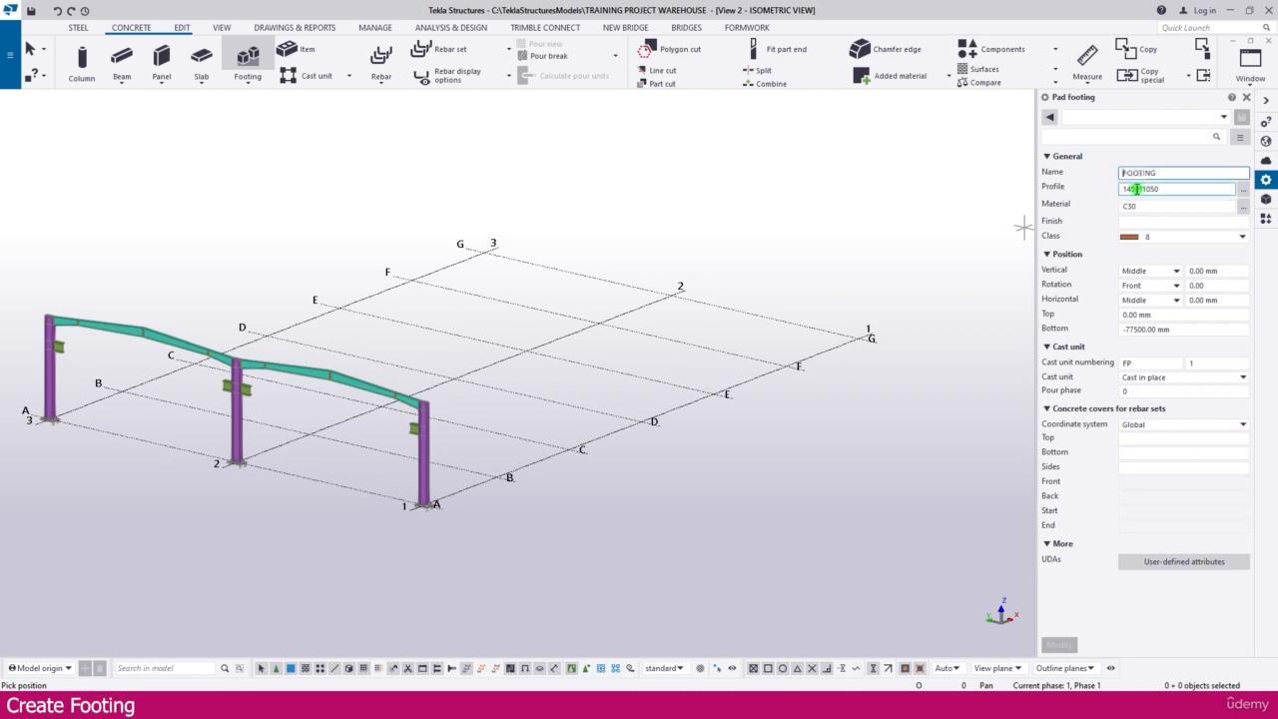
{"action": "left_click", "coordinate": [1150, 189]}
{"action": "double_click", "coordinate": [1186, 189]}
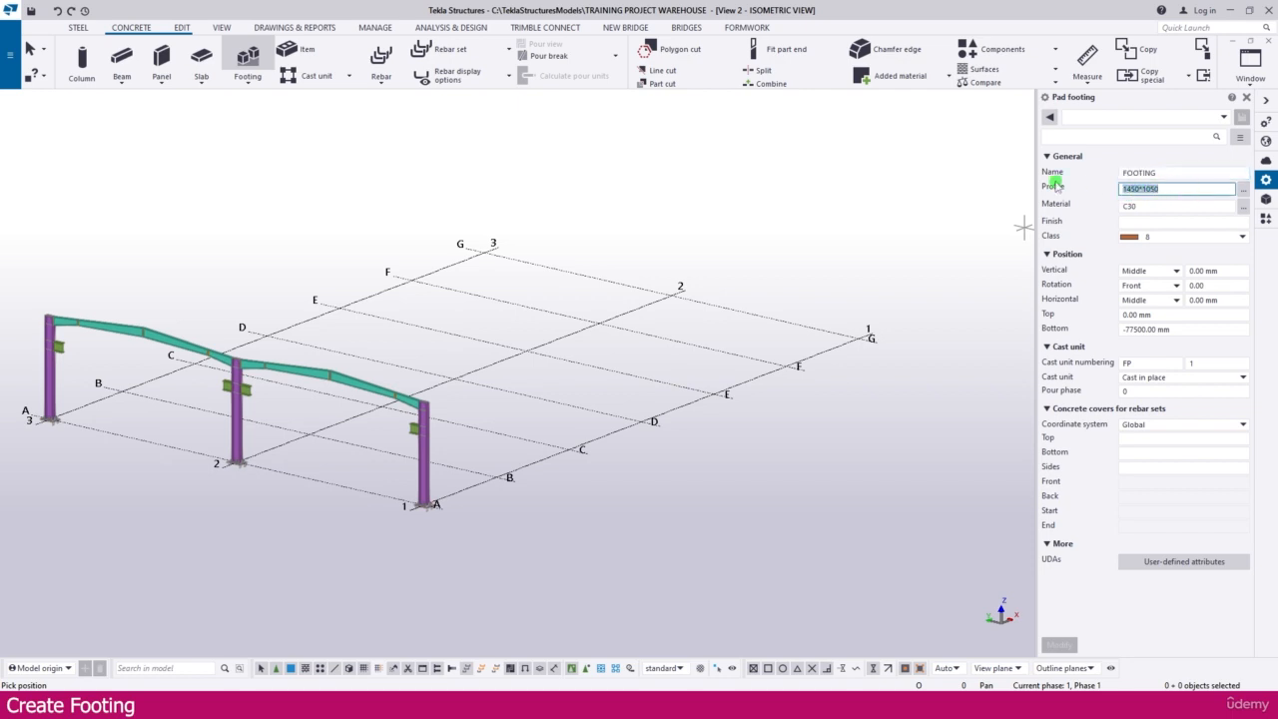
{"action": "type", "text": "1450"}
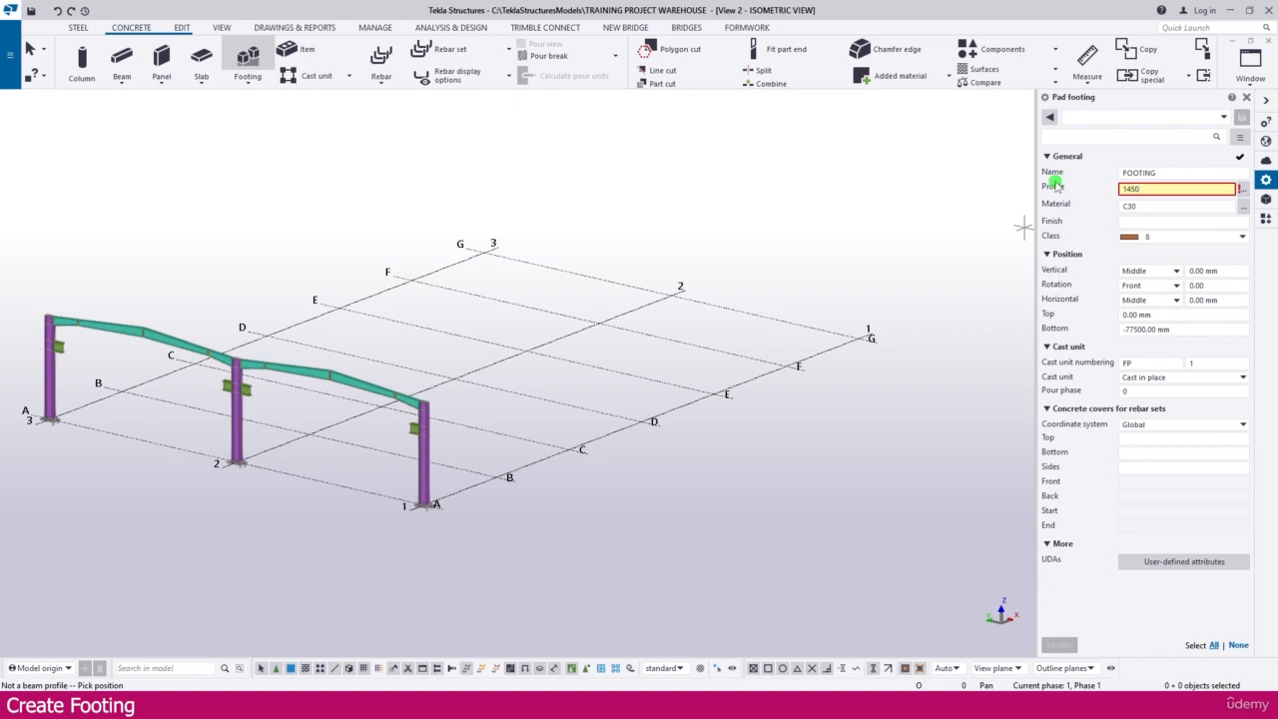
{"action": "type", "text": "*"}
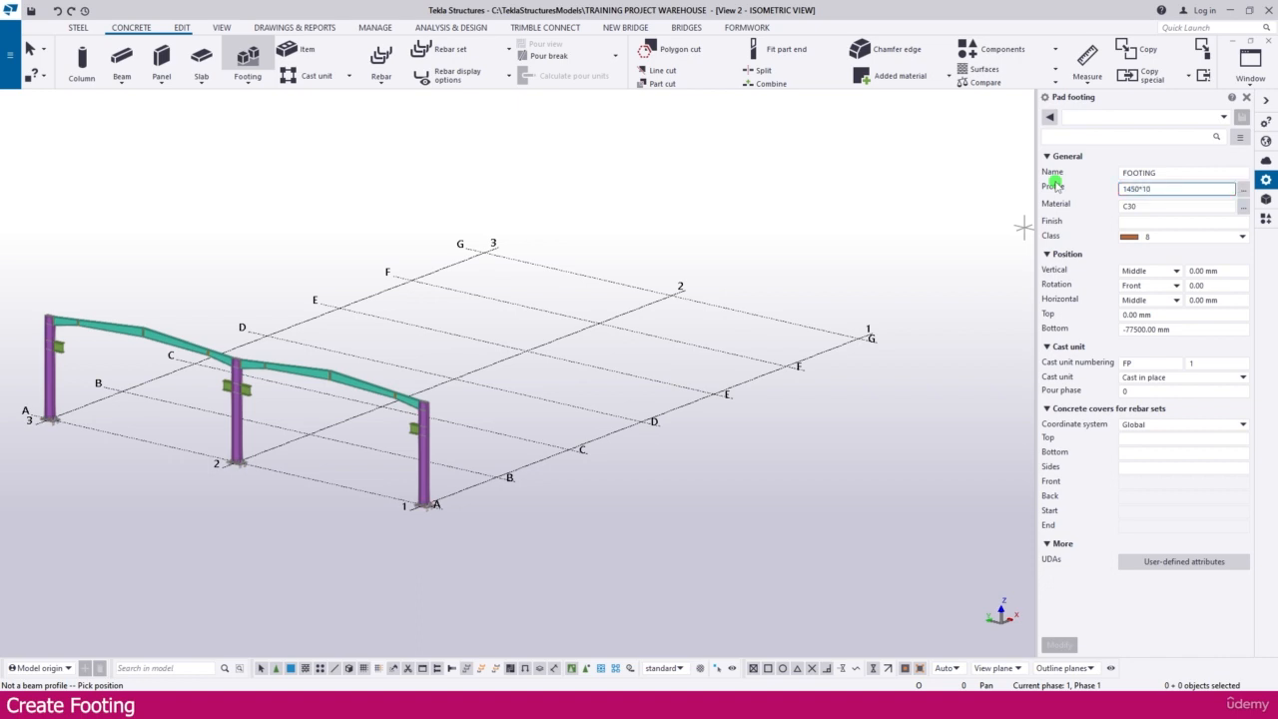
{"action": "key", "text": "Tab"}
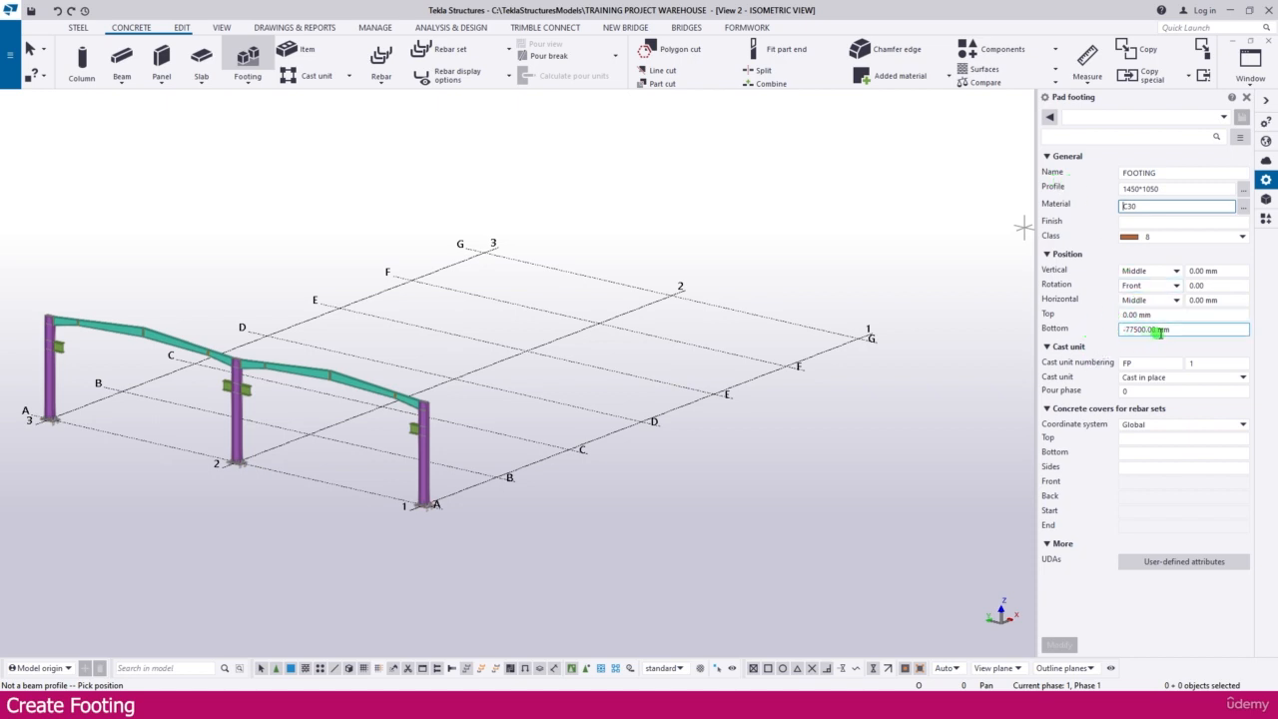
Step: Set the pad footing's bottom level to -800 mm and its top level to -25 mm, checking the grout thickness in the elevation PDF
{"action": "left_click_drag", "start_coordinate": [1182, 330], "coordinate": [1127, 331]}
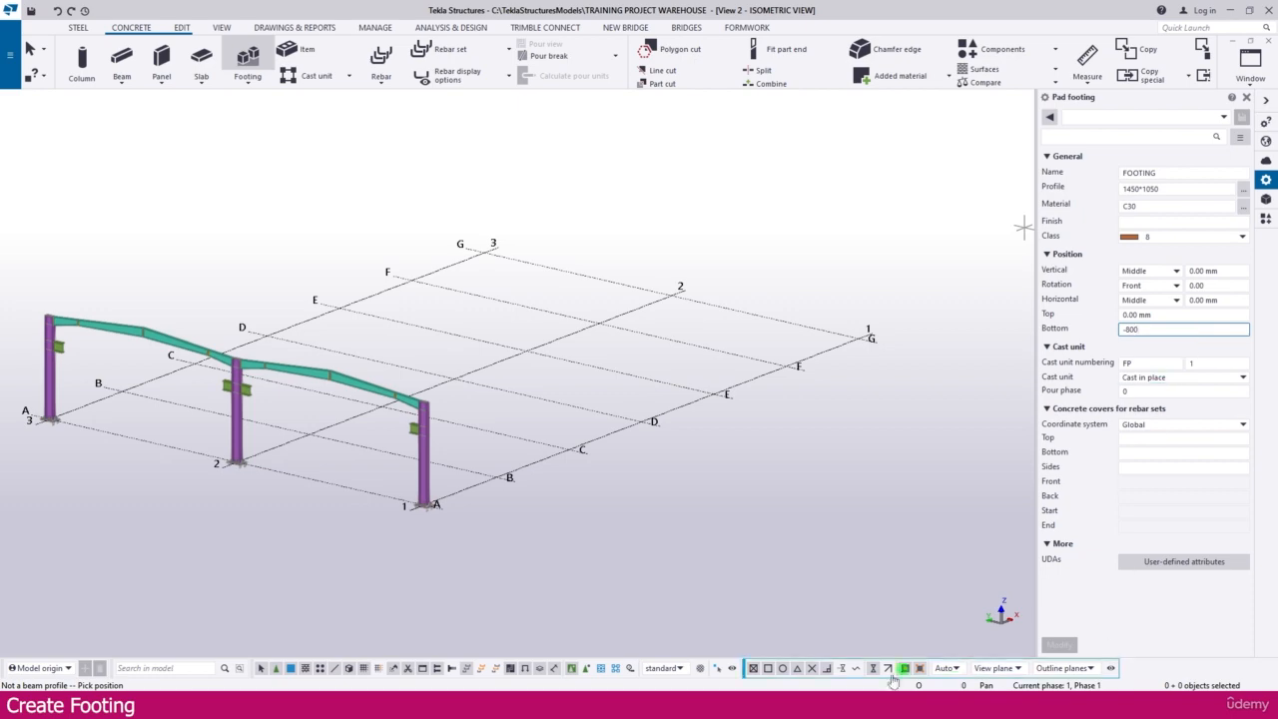
{"action": "left_click", "coordinate": [344, 706]}
{"action": "scroll", "coordinate": [113, 304], "scroll_direction": "up", "scroll_amount": 3, "text": "ctrl"}
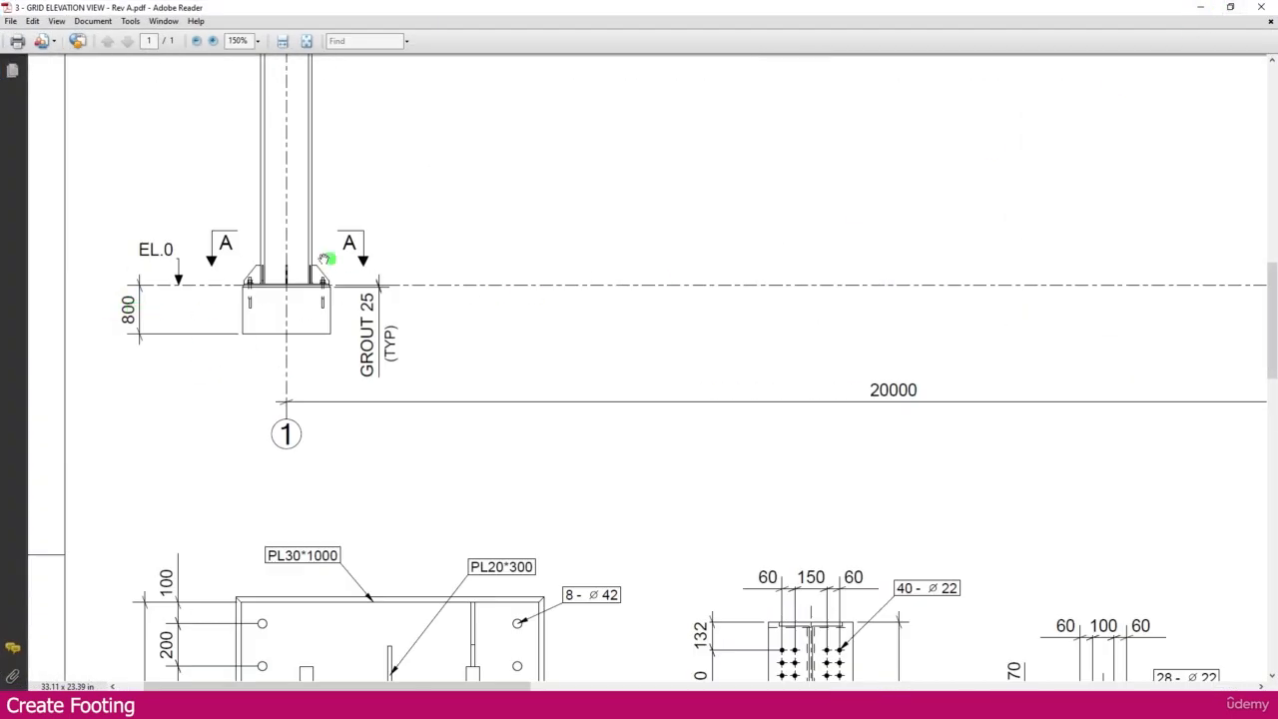
{"action": "scroll", "coordinate": [311, 287], "scroll_direction": "up", "scroll_amount": 3, "text": "ctrl"}
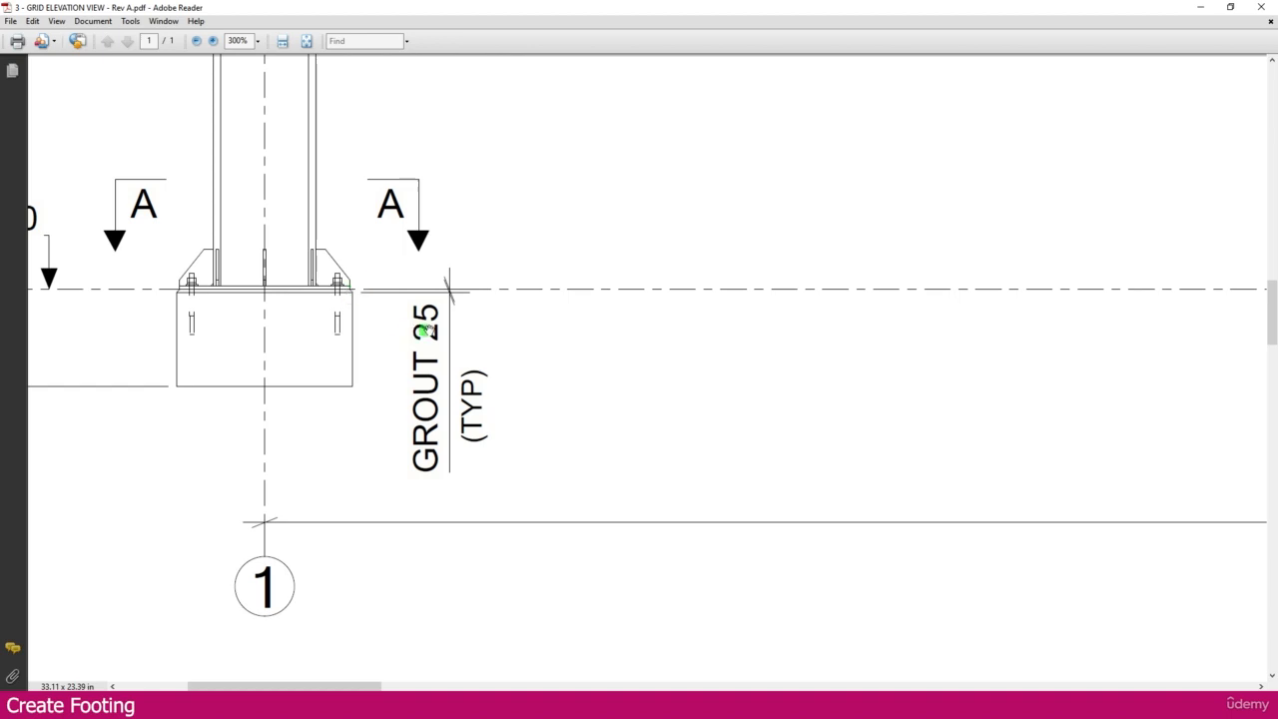
{"action": "scroll", "coordinate": [497, 335], "scroll_direction": "down", "scroll_amount": 1, "text": "ctrl"}
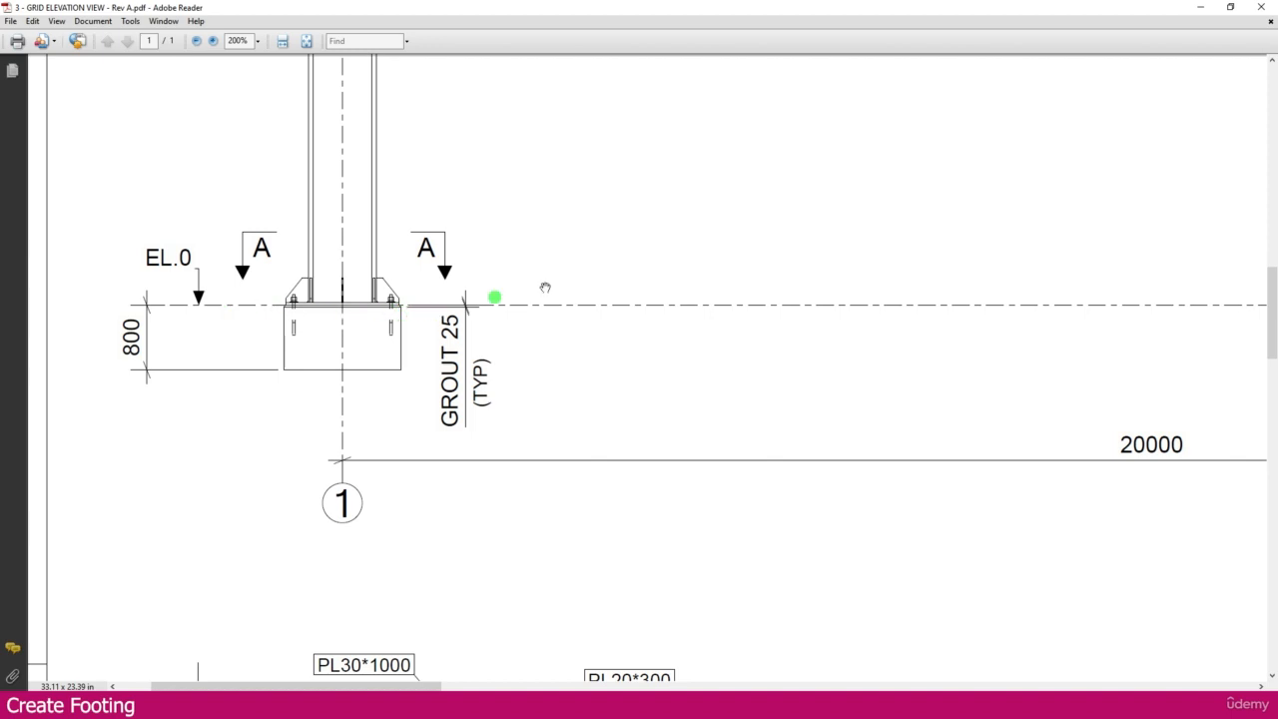
{"action": "left_click", "coordinate": [1205, 10]}
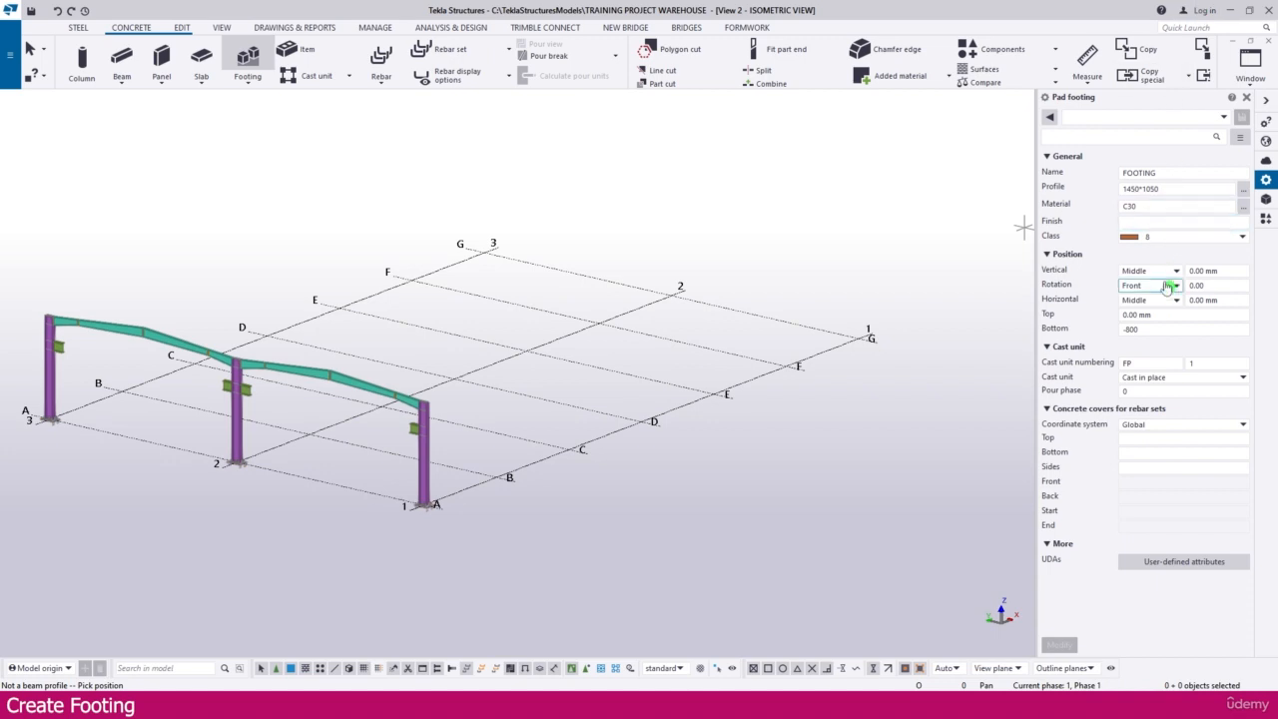
{"action": "left_click", "coordinate": [1164, 314]}
{"action": "left_click_drag", "start_coordinate": [1164, 314], "coordinate": [1114, 312]}
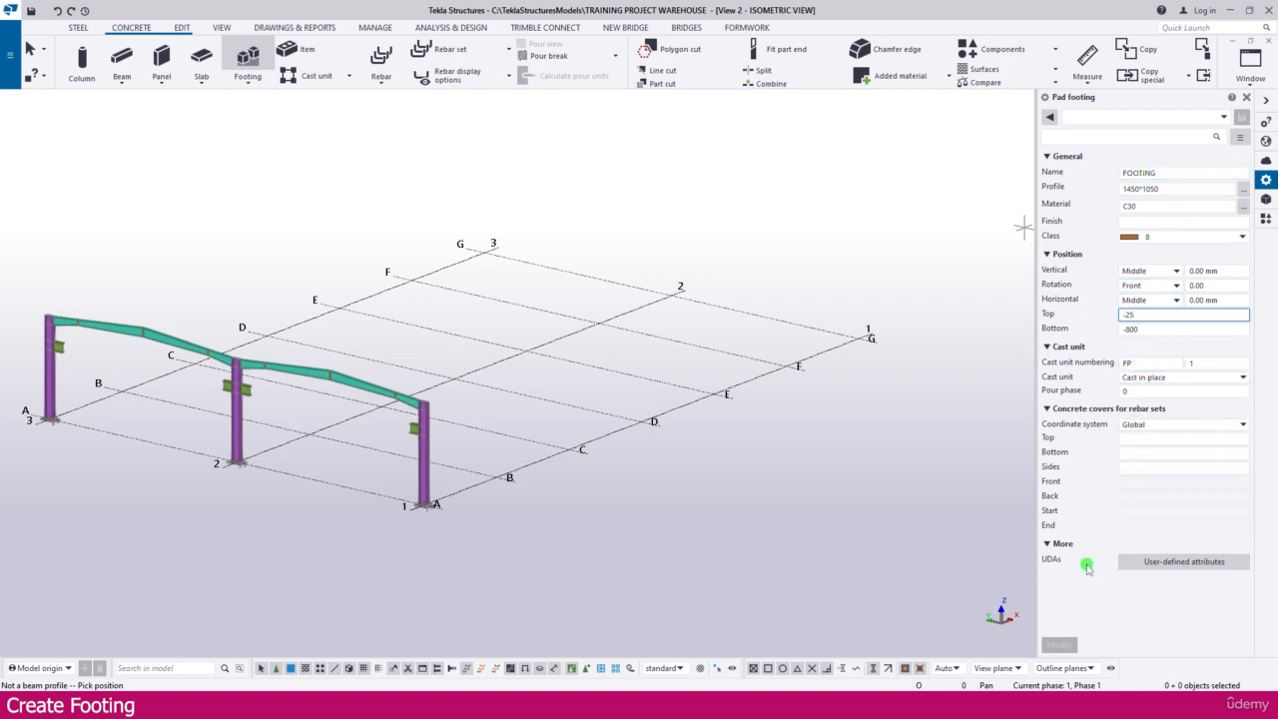
Step: Switch from the isometric view to the Grid A elevation view
{"action": "middle_click_drag", "start_coordinate": [214, 530], "coordinate": [421, 577]}
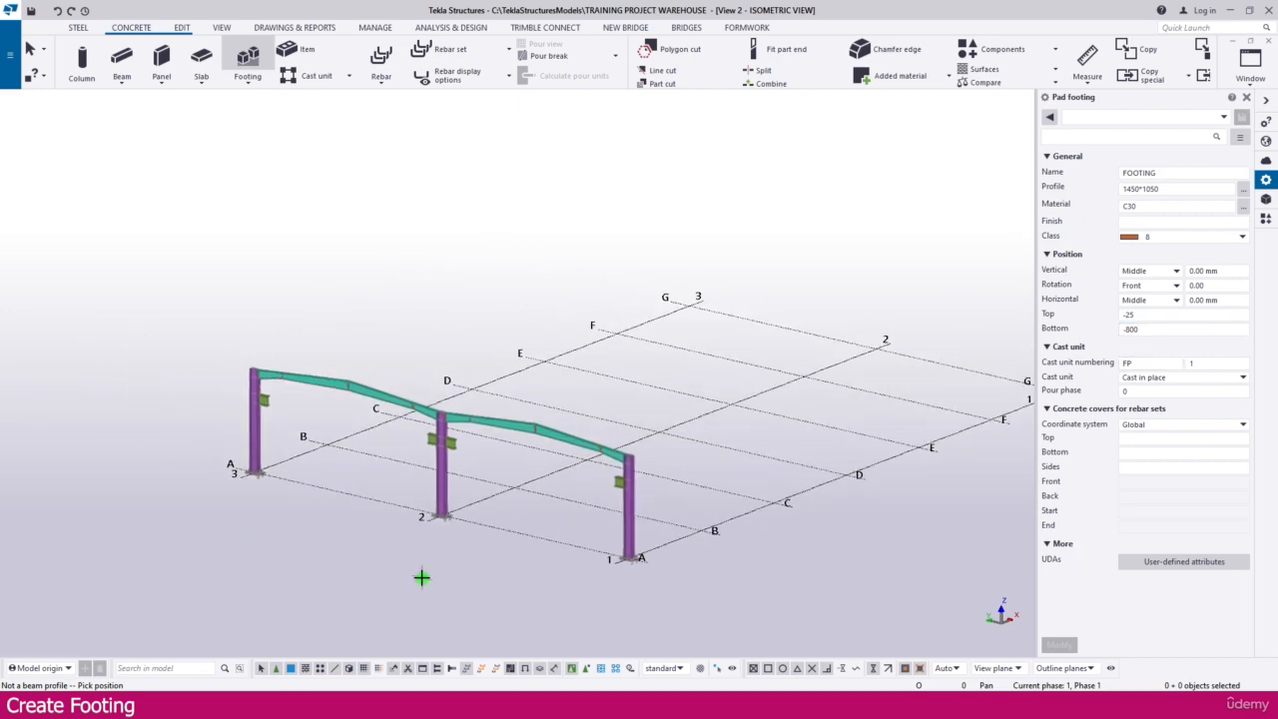
{"action": "scroll", "coordinate": [199, 448], "scroll_direction": "up", "scroll_amount": 8}
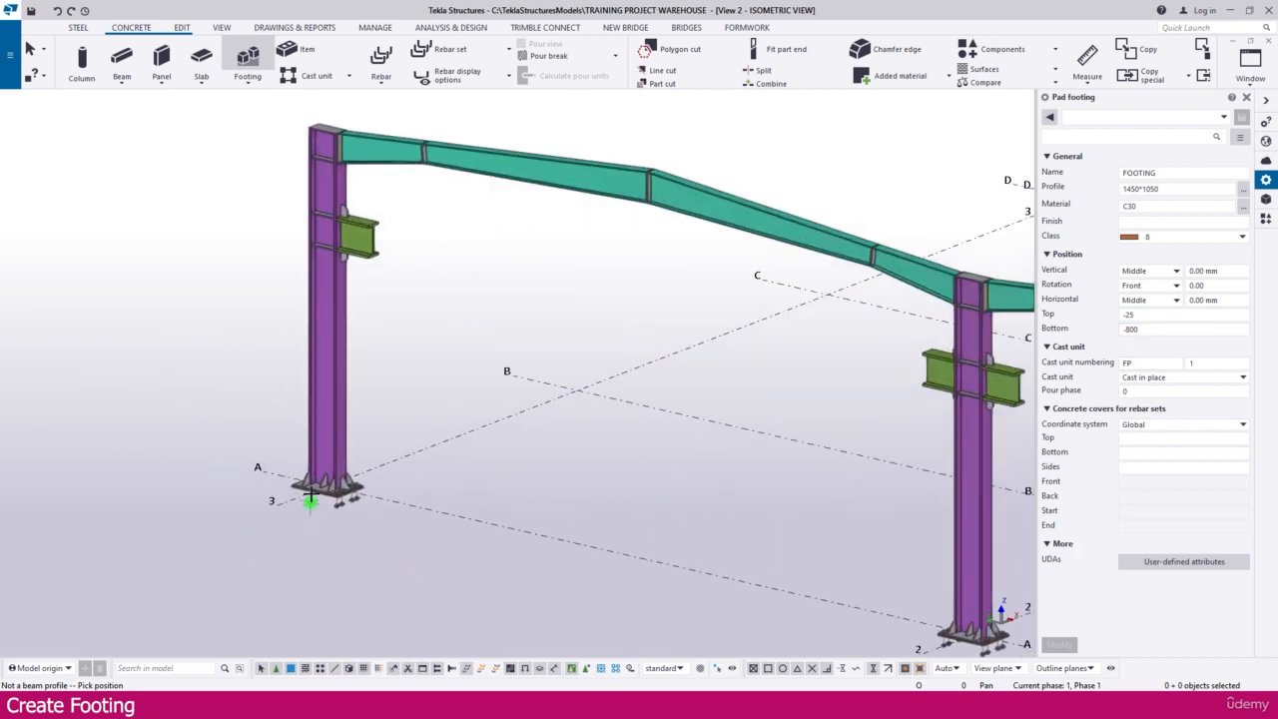
{"action": "left_click", "coordinate": [222, 27]}
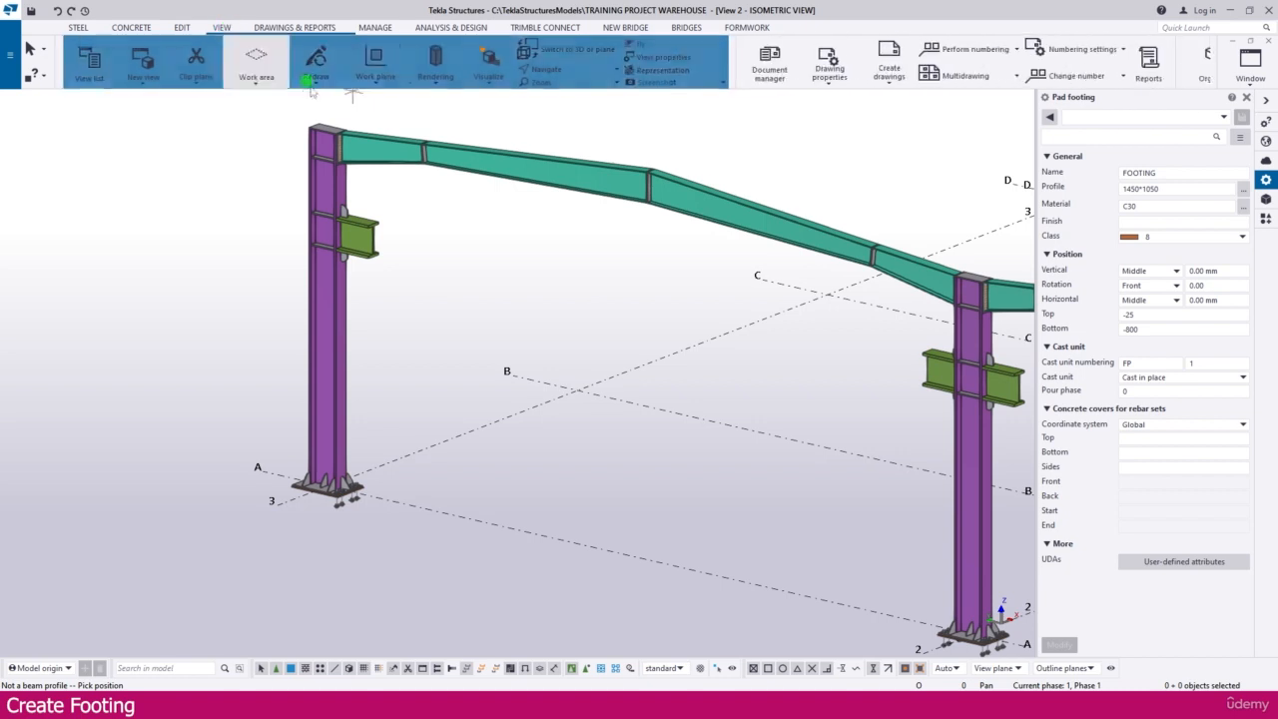
{"action": "left_click", "coordinate": [88, 62]}
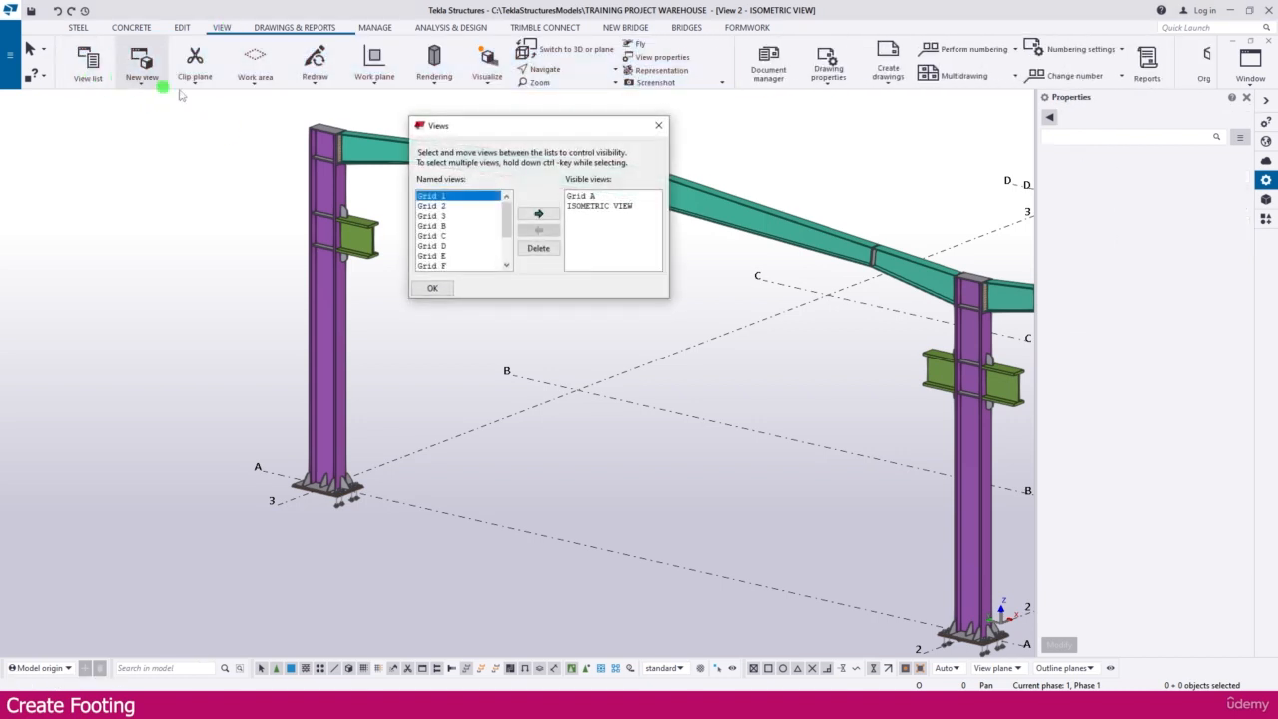
{"action": "left_click", "coordinate": [581, 196]}
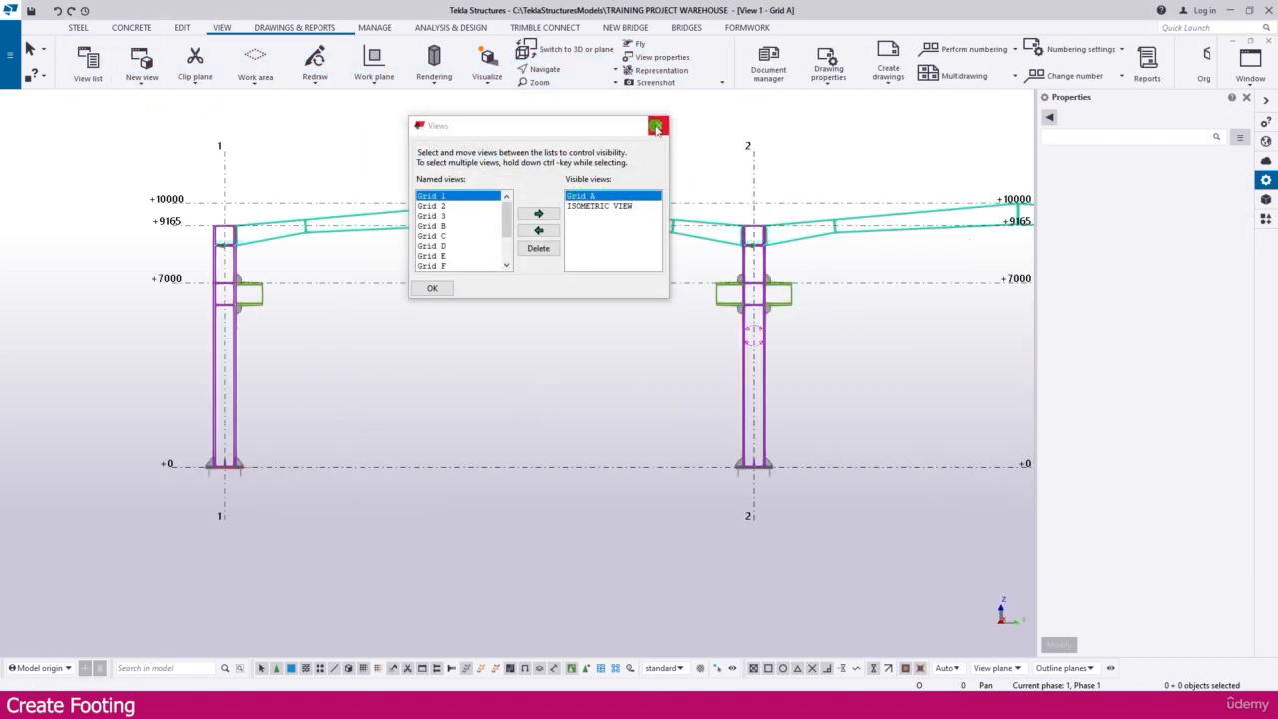
{"action": "left_click", "coordinate": [656, 127]}
Step: Place a pad footing under the column at the intersection of grid line 1 and the +0 level, without expanding the view depth
{"action": "scroll", "coordinate": [249, 457], "scroll_direction": "up", "scroll_amount": 5}
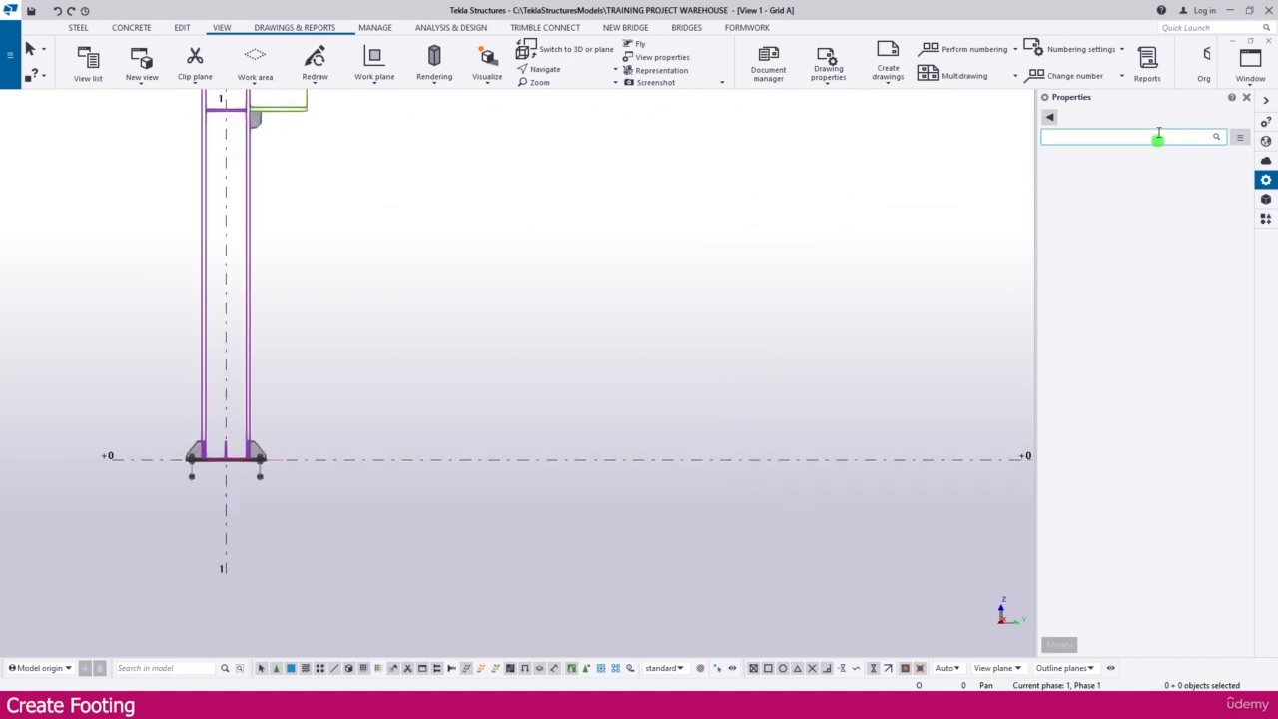
{"action": "left_click", "coordinate": [132, 27]}
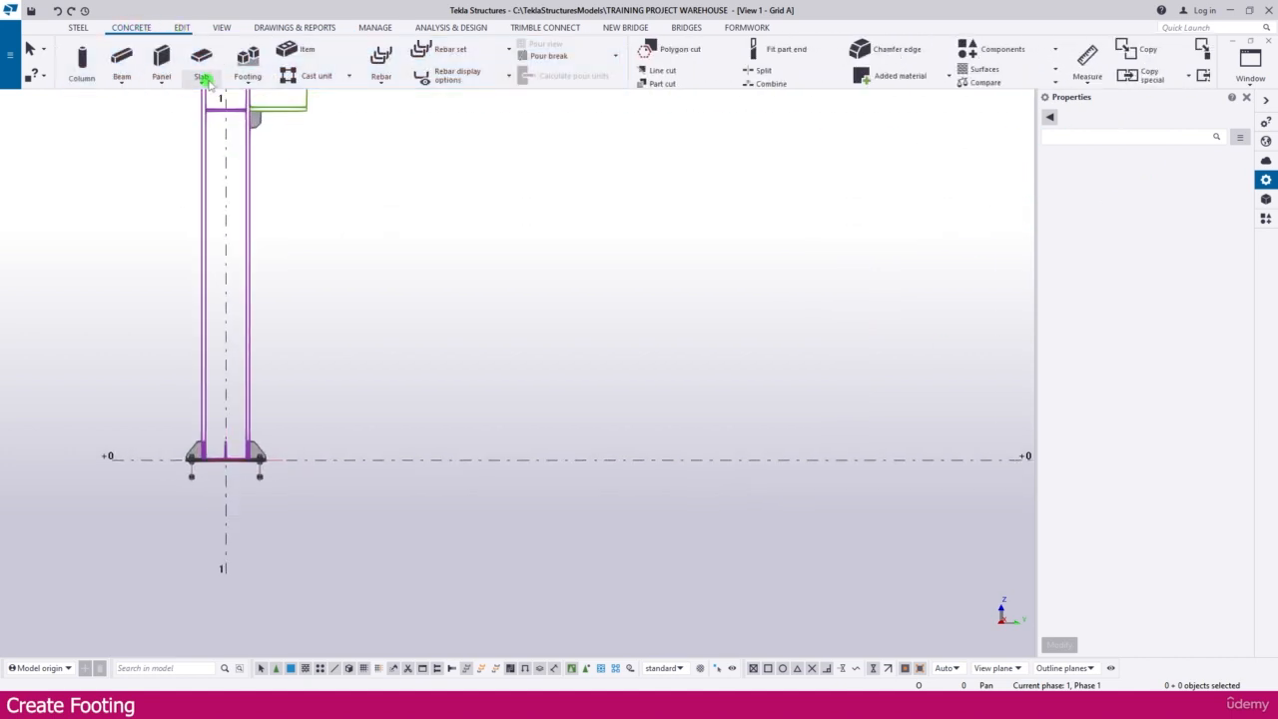
{"action": "left_click", "coordinate": [247, 84]}
{"action": "left_click", "coordinate": [261, 100]}
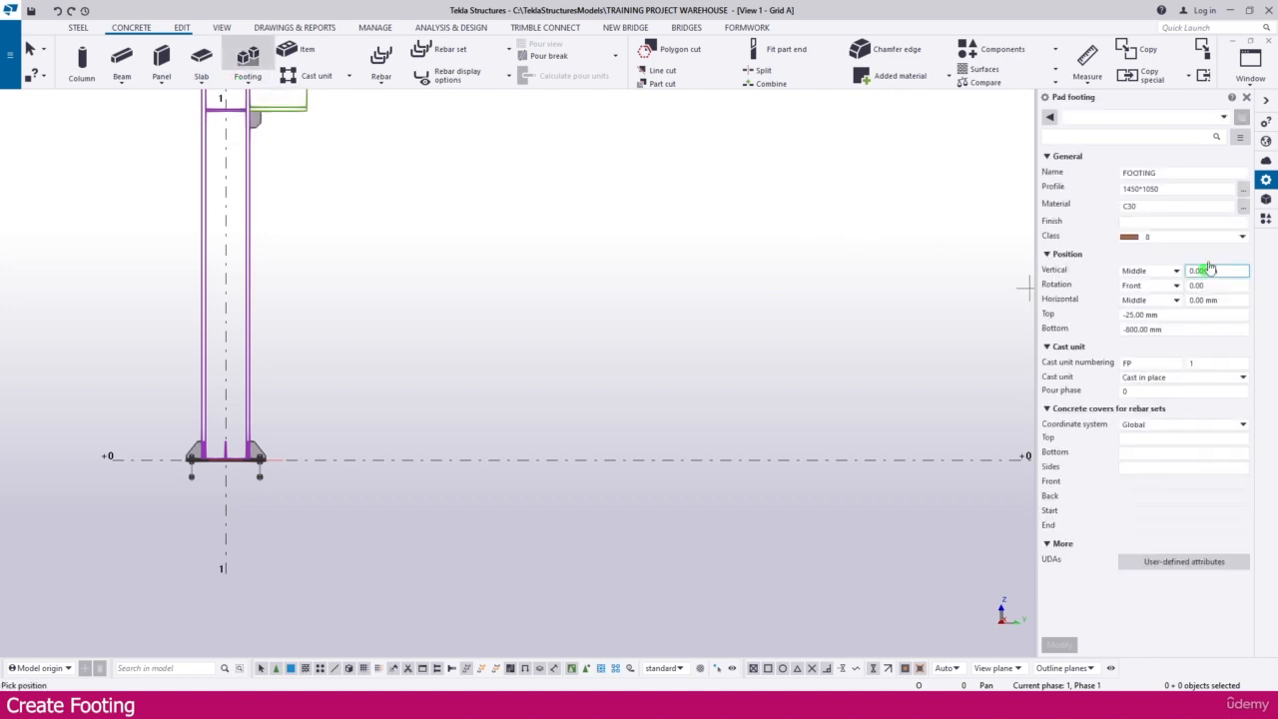
{"action": "scroll", "coordinate": [274, 448], "scroll_direction": "up", "scroll_amount": 5}
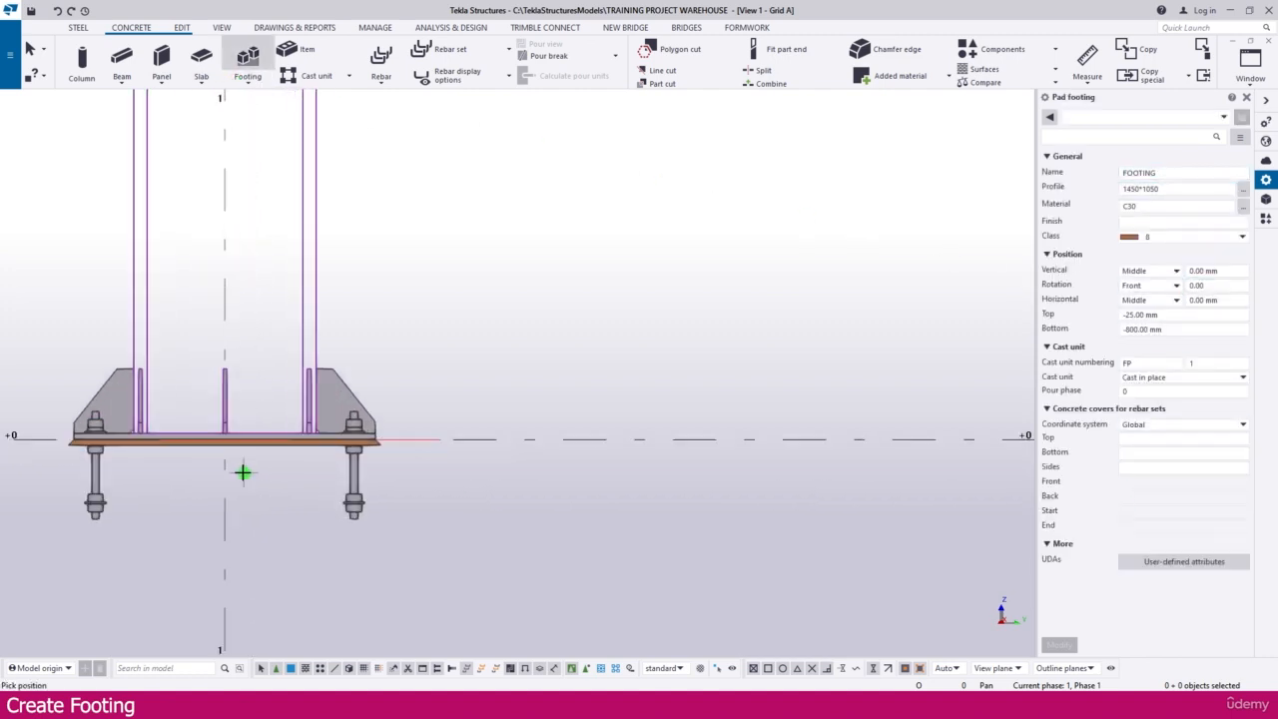
{"action": "scroll", "coordinate": [243, 472], "scroll_direction": "up", "scroll_amount": 3}
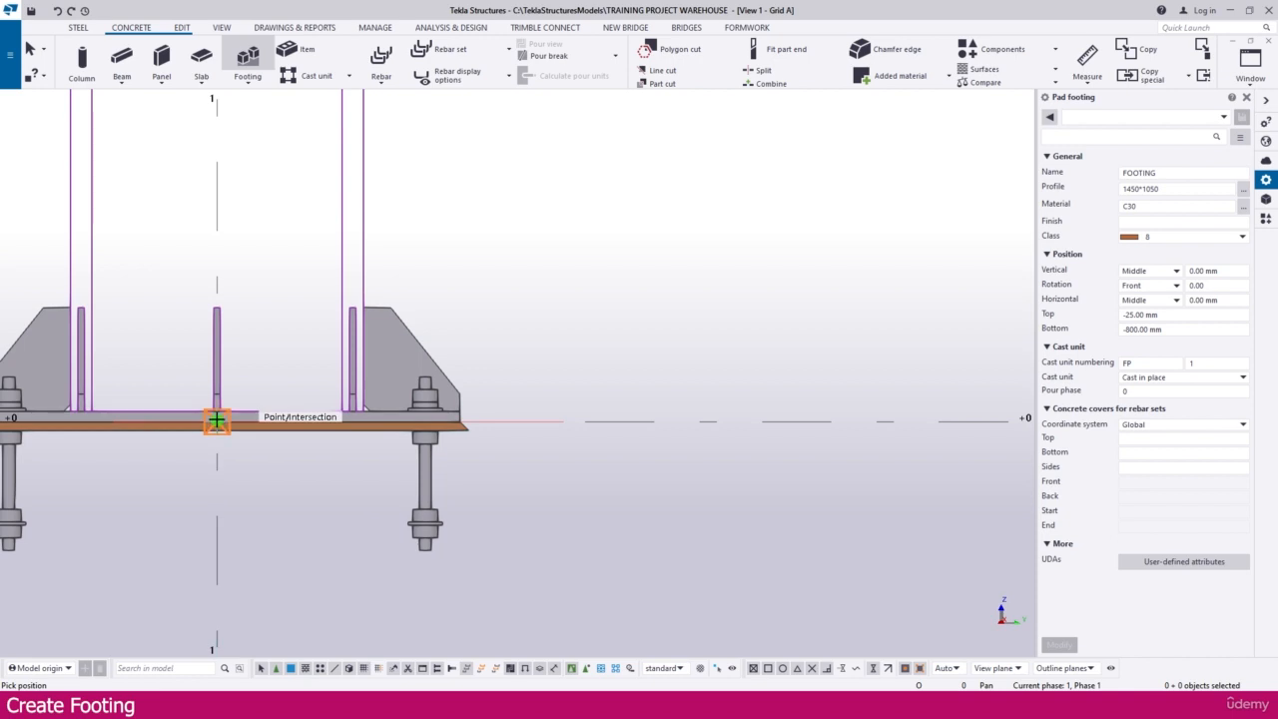
{"action": "left_click", "coordinate": [217, 424]}
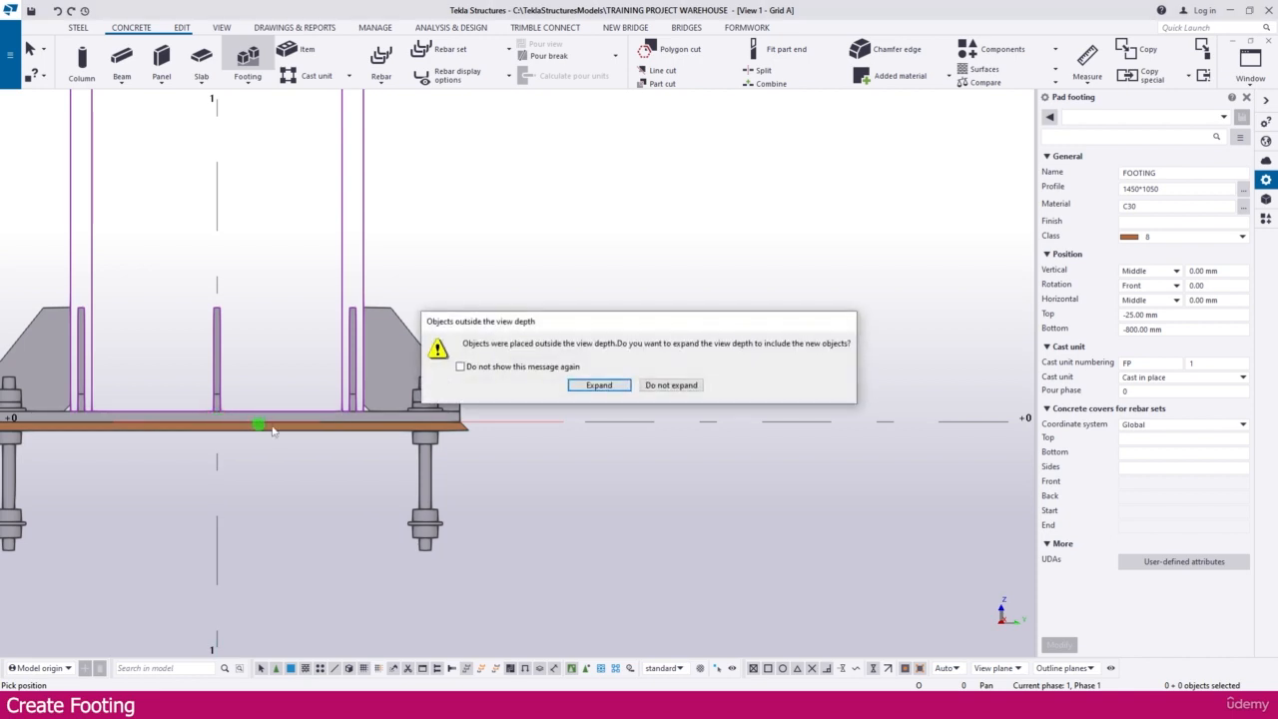
{"action": "left_click", "coordinate": [672, 387]}
{"action": "scroll", "coordinate": [684, 359], "scroll_direction": "down", "scroll_amount": 2}
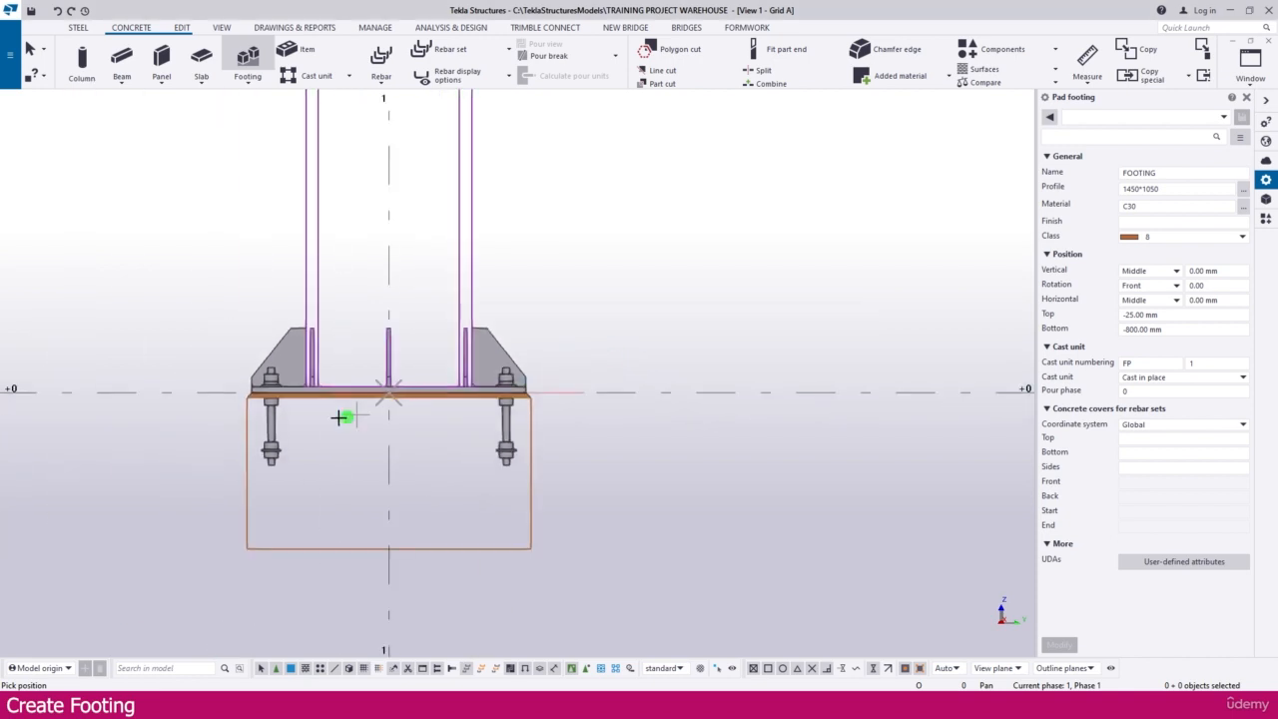
{"action": "scroll", "coordinate": [330, 411], "scroll_direction": "up", "scroll_amount": 1}
{"action": "middle_click_drag", "start_coordinate": [613, 456], "coordinate": [553, 402]}
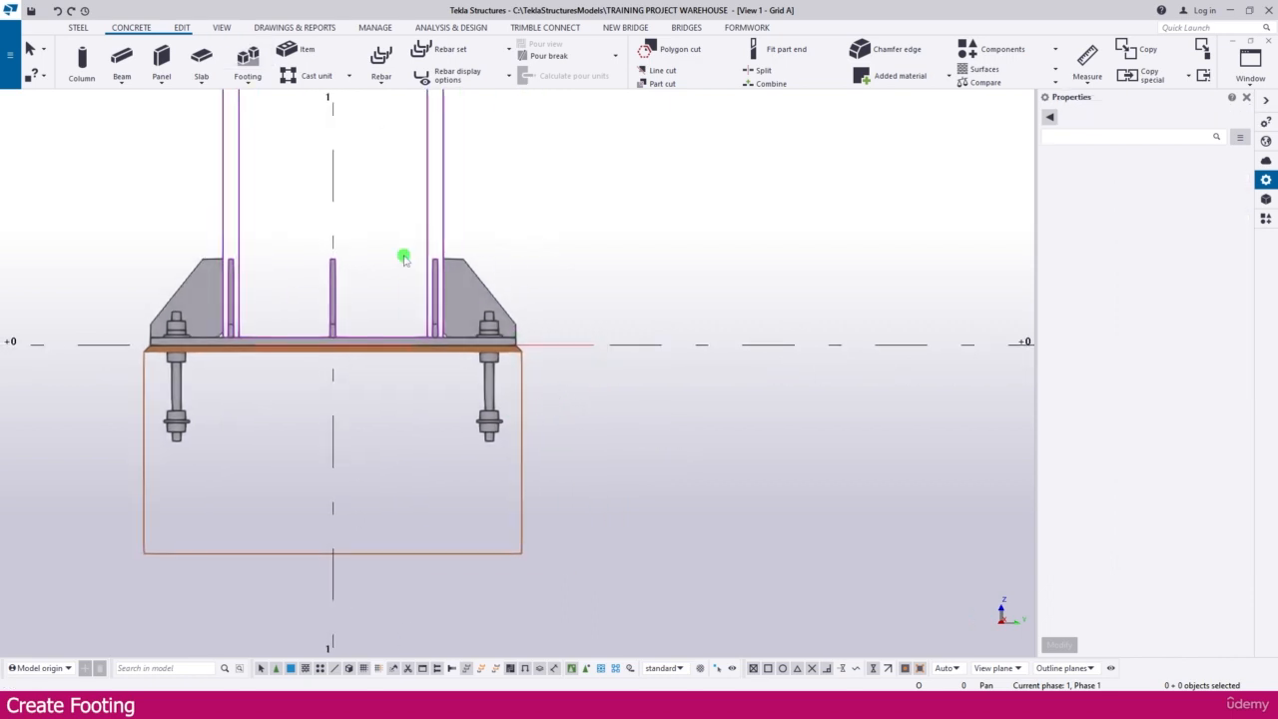
Step: Return to the isometric view and inspect the footing beneath the column at grid intersection A-1
{"action": "key", "text": "ctrl+Tab"}
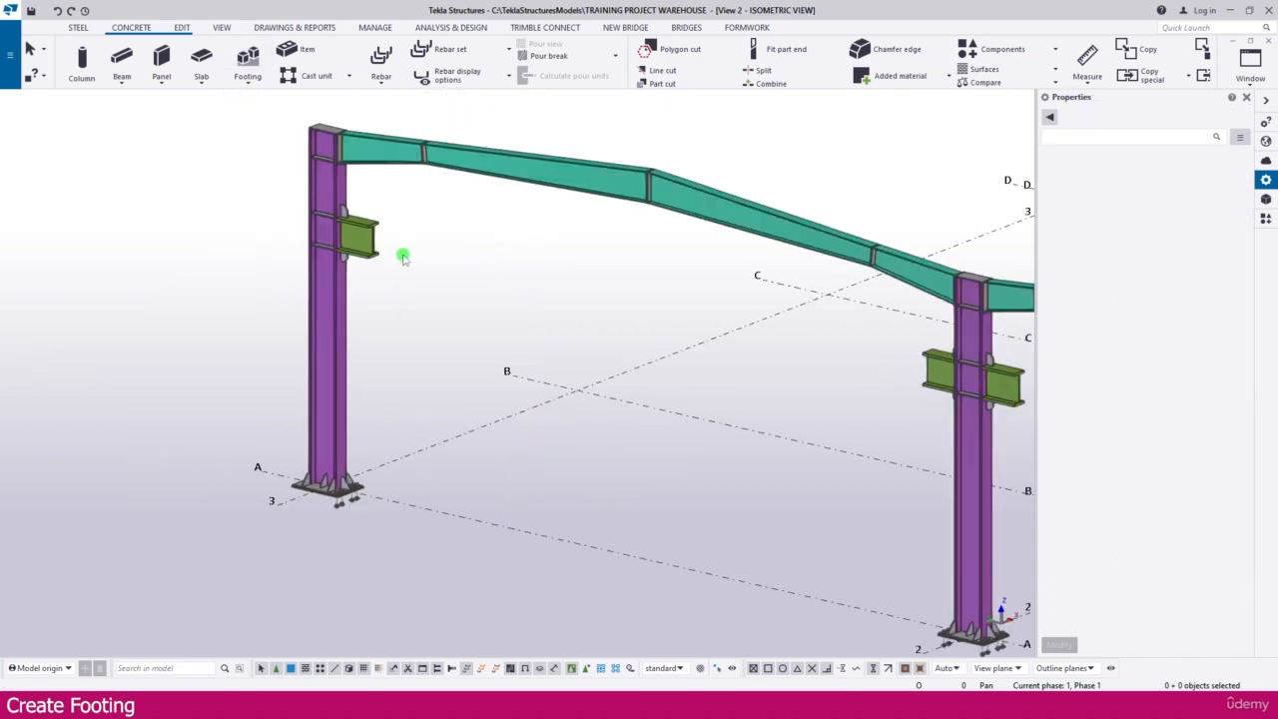
{"action": "scroll", "coordinate": [393, 264], "scroll_direction": "down", "scroll_amount": 2}
{"action": "middle_click_drag", "start_coordinate": [713, 459], "coordinate": [281, 335]}
{"action": "scroll", "coordinate": [779, 499], "scroll_direction": "up", "scroll_amount": 10}
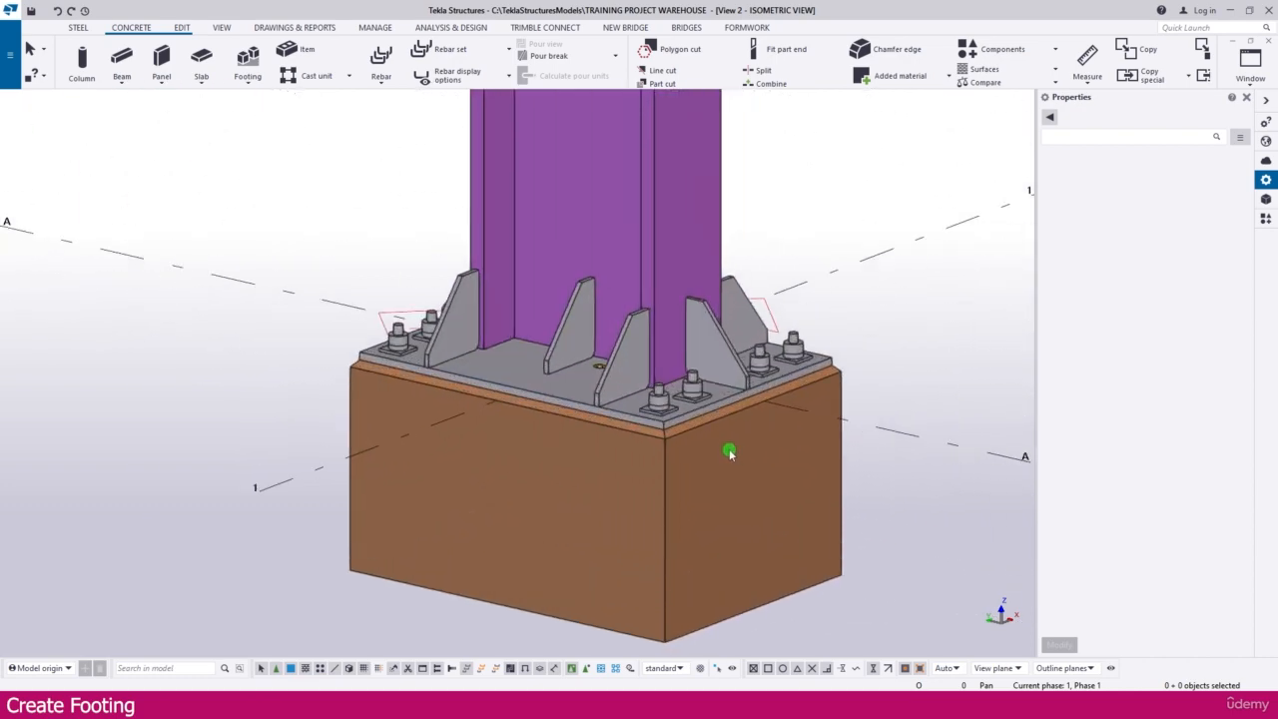
Step: Copy the pad footing at A-1 to the column at A-2, using the ends of grid lines 1 and 2 as reference points
{"action": "scroll", "coordinate": [730, 453], "scroll_direction": "down", "scroll_amount": 5}
{"action": "left_click", "coordinate": [753, 499]}
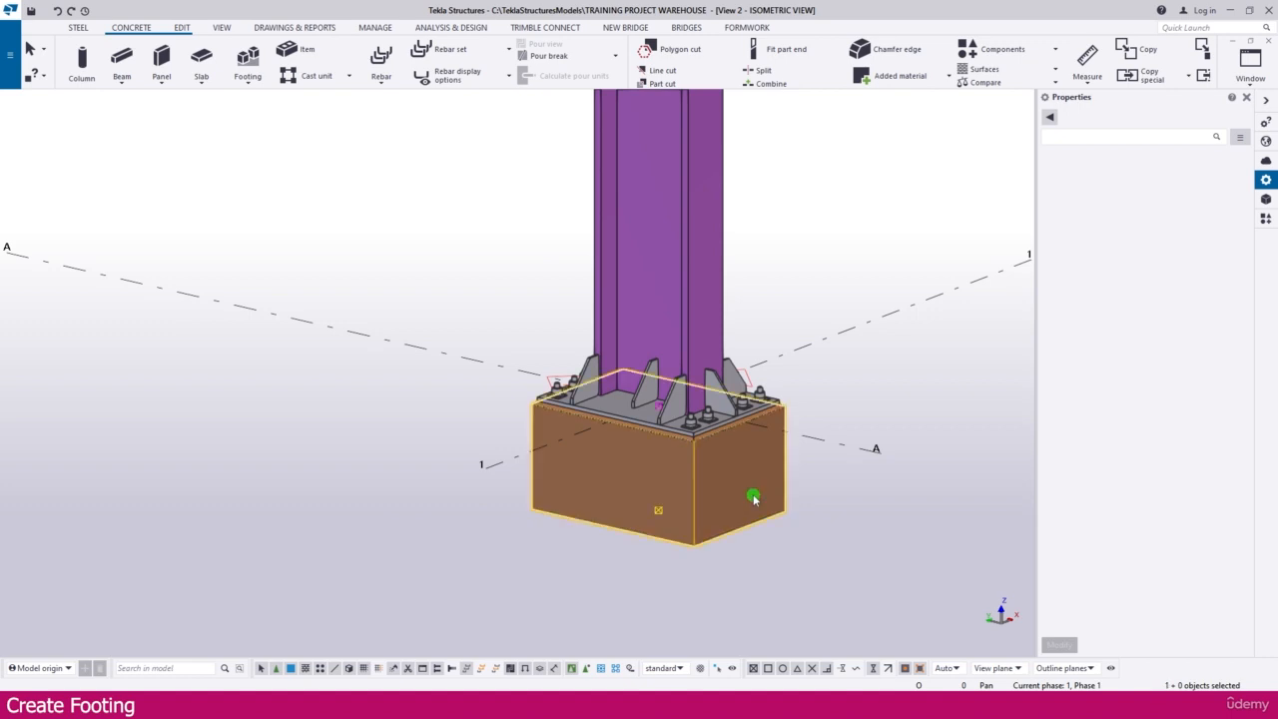
{"action": "right_click", "coordinate": [836, 394]}
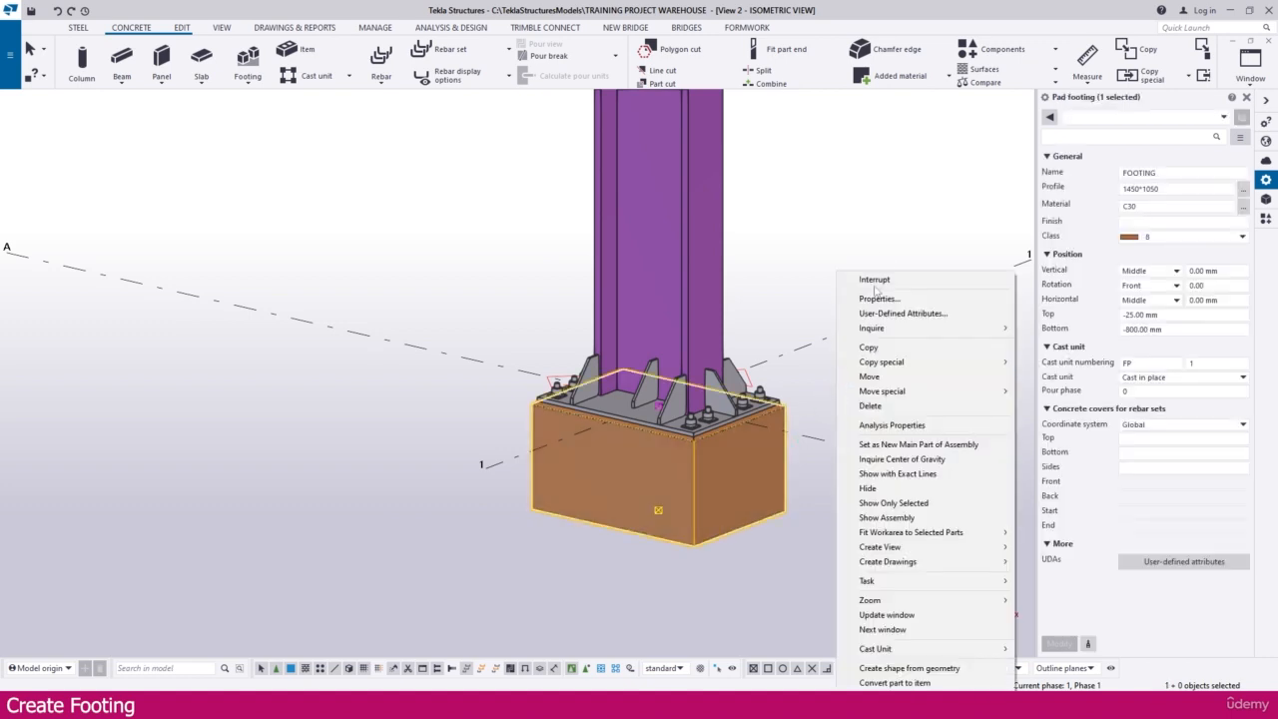
{"action": "left_click", "coordinate": [871, 346]}
{"action": "left_click", "coordinate": [485, 467]}
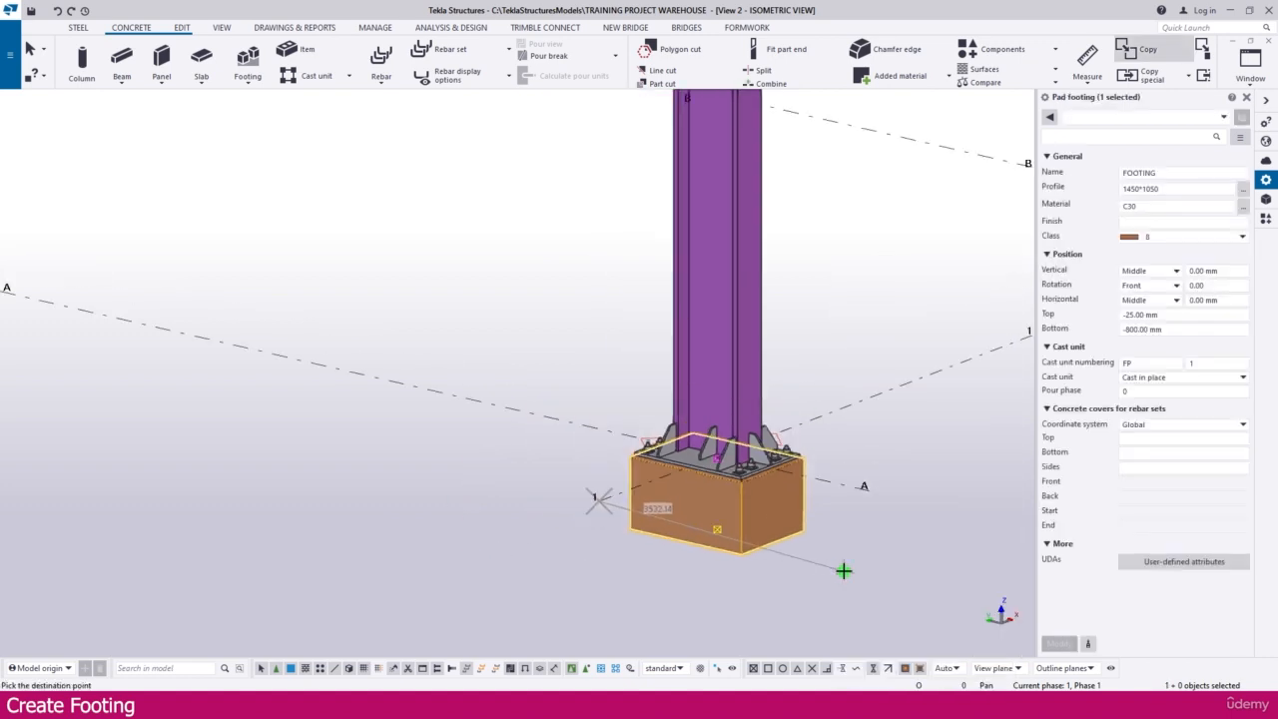
{"action": "scroll", "coordinate": [842, 559], "scroll_direction": "down", "scroll_amount": 5}
{"action": "scroll", "coordinate": [260, 469], "scroll_direction": "up", "scroll_amount": 2}
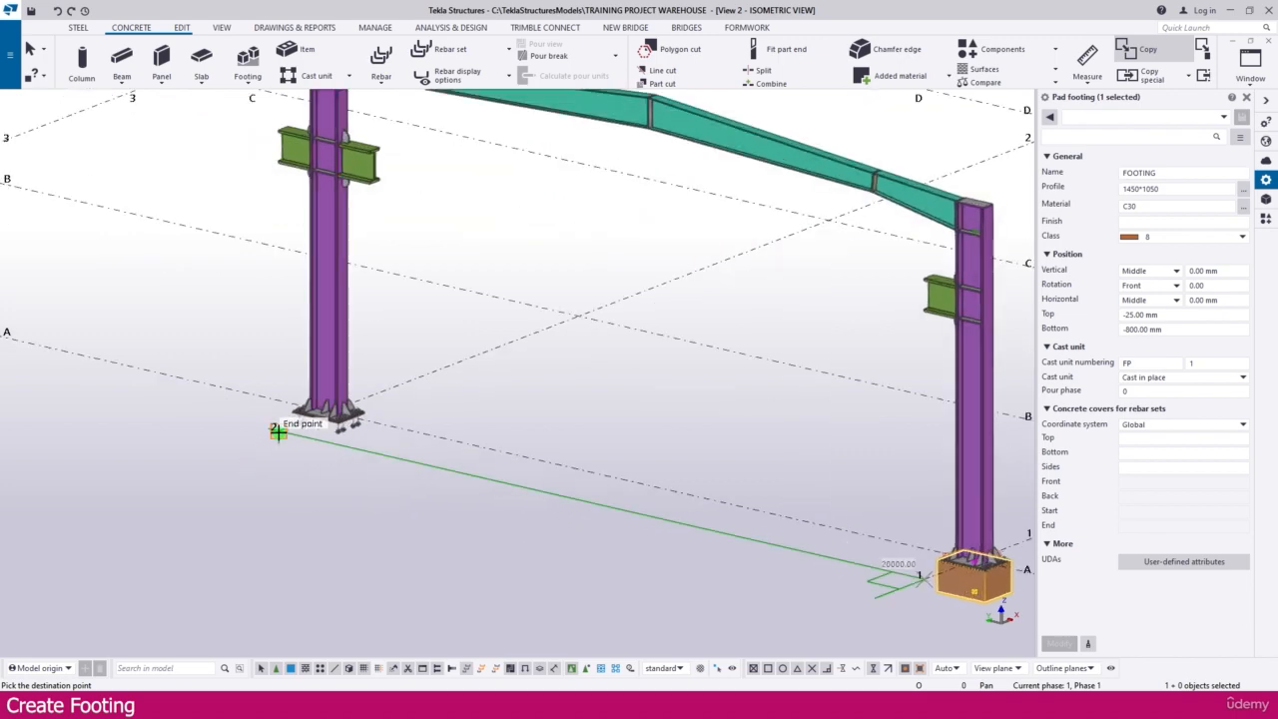
{"action": "left_click", "coordinate": [278, 432]}
Step: Place another copy of the footing under the column at A-3, using the end of grid line 3, and finish copying
{"action": "middle_click_drag", "start_coordinate": [169, 436], "coordinate": [617, 517]}
{"action": "middle_click_drag", "start_coordinate": [213, 410], "coordinate": [370, 476]}
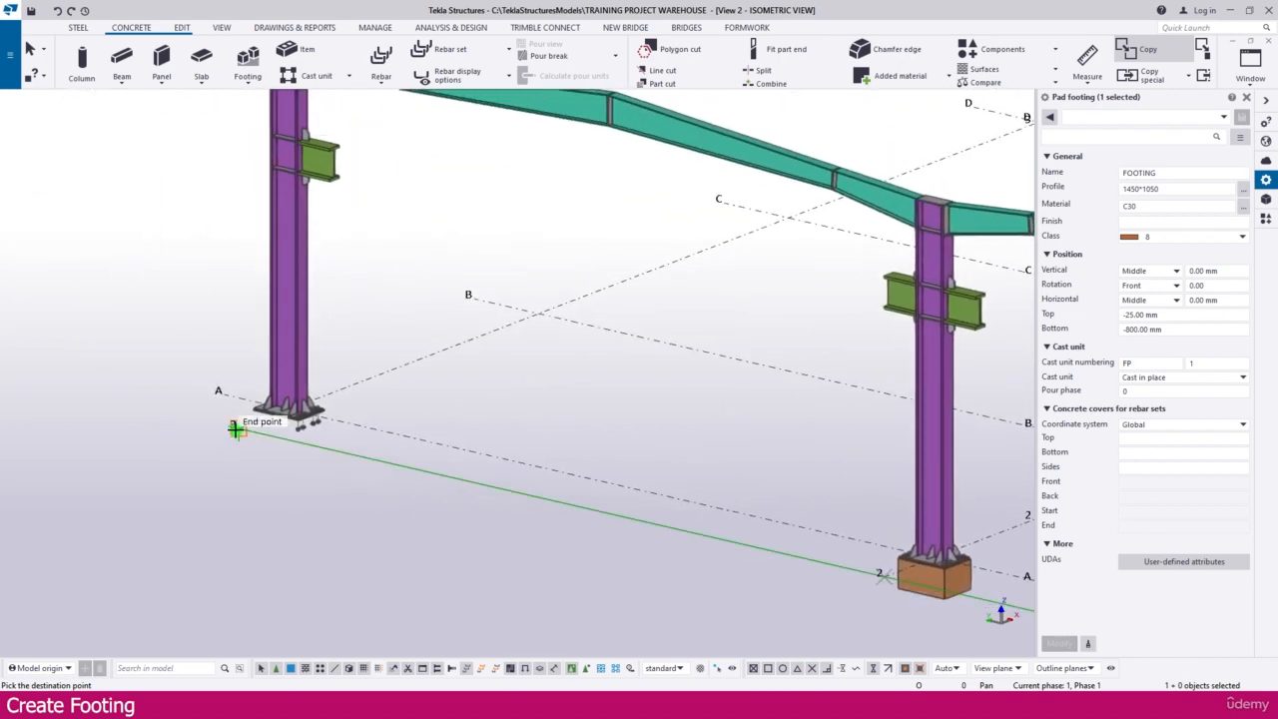
{"action": "left_click", "coordinate": [241, 435]}
{"action": "left_click", "coordinate": [662, 386]}
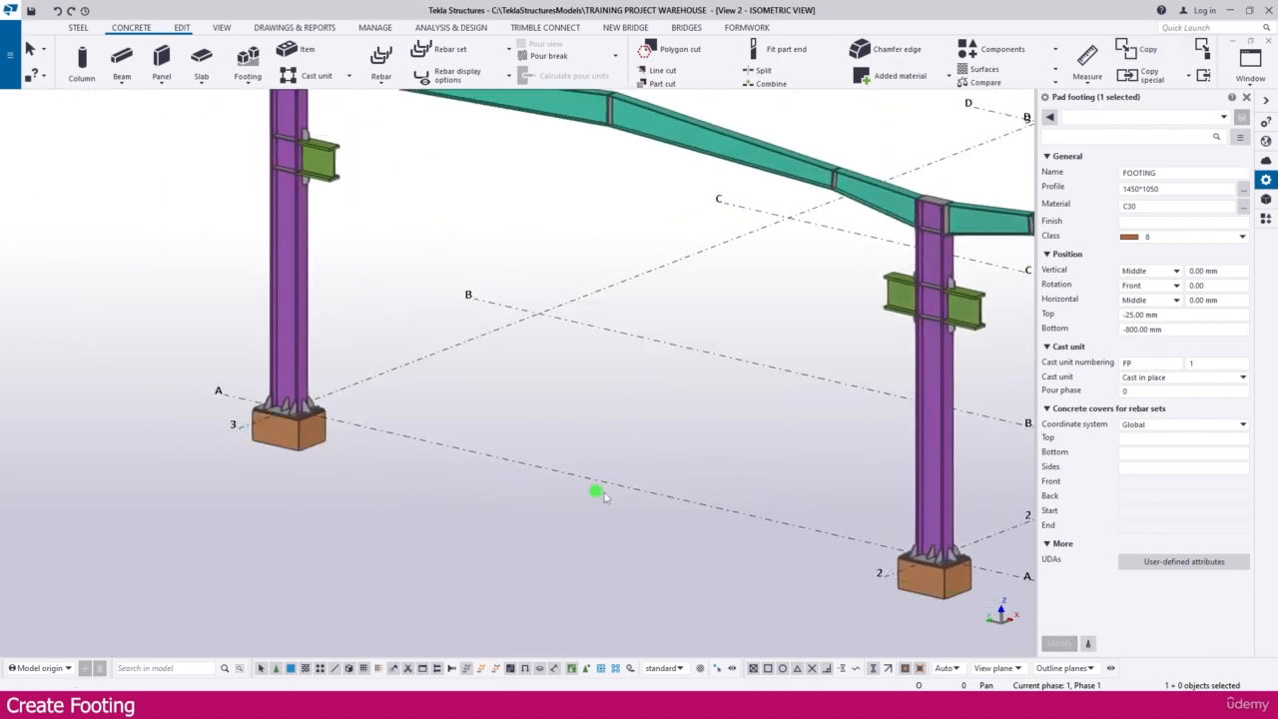
Step: Copy the entire Grid A frame with its footings to grid line B, expanding the work area to include the new objects
{"action": "scroll", "coordinate": [369, 420], "scroll_direction": "down", "scroll_amount": 5}
{"action": "left_click", "coordinate": [365, 250]}
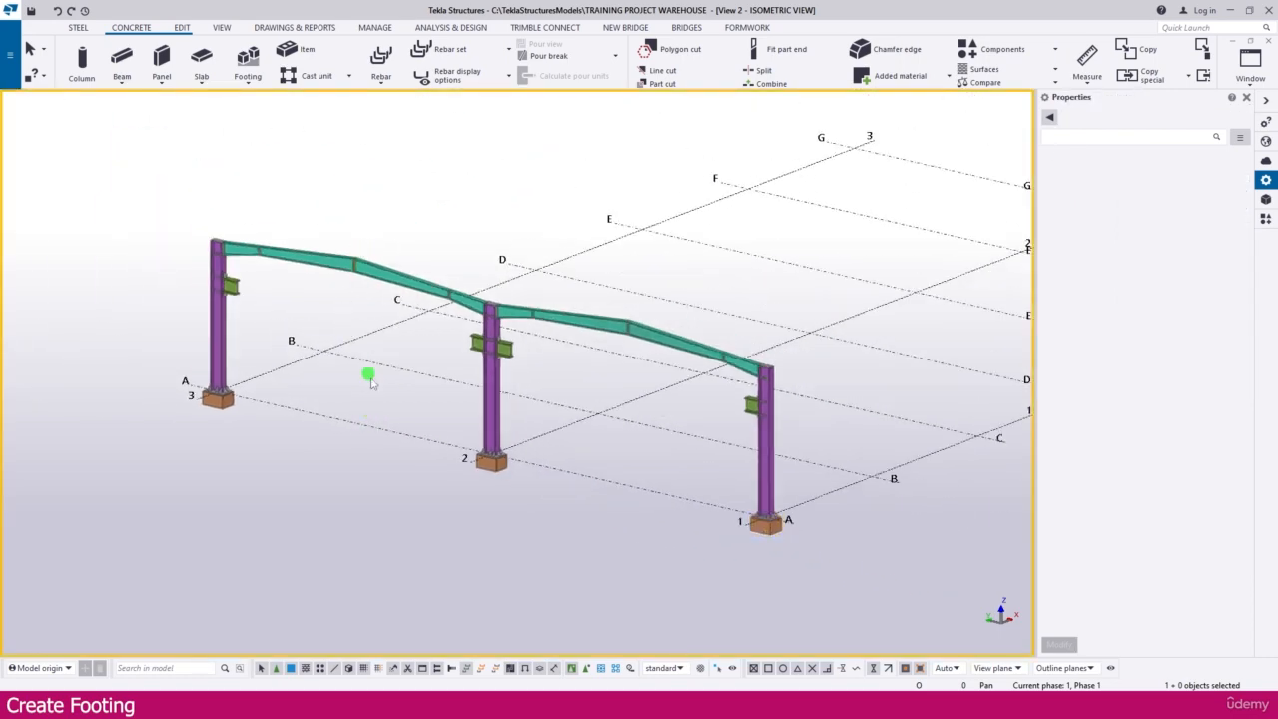
{"action": "middle_click_drag", "start_coordinate": [475, 396], "coordinate": [467, 394], "text": "ctrl"}
{"action": "scroll", "coordinate": [238, 343], "scroll_direction": "up", "scroll_amount": 1}
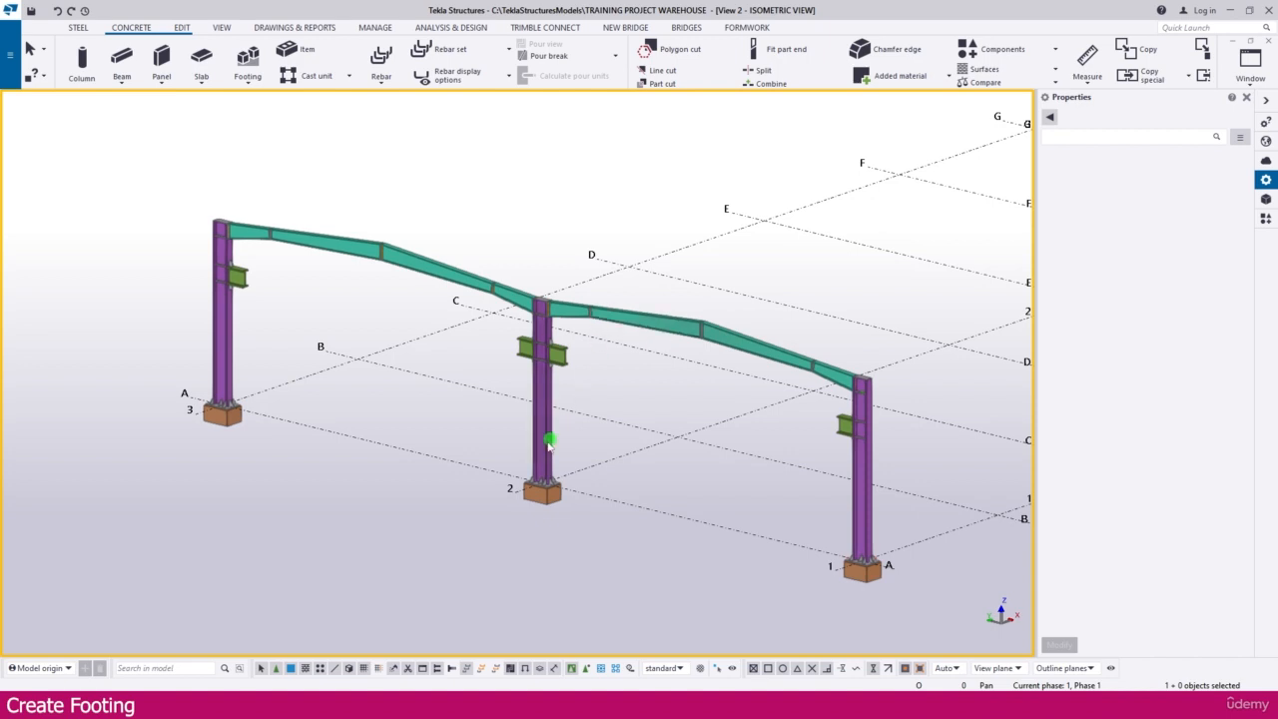
{"action": "scroll", "coordinate": [529, 471], "scroll_direction": "down", "scroll_amount": 1}
{"action": "scroll", "coordinate": [550, 469], "scroll_direction": "down", "scroll_amount": 3}
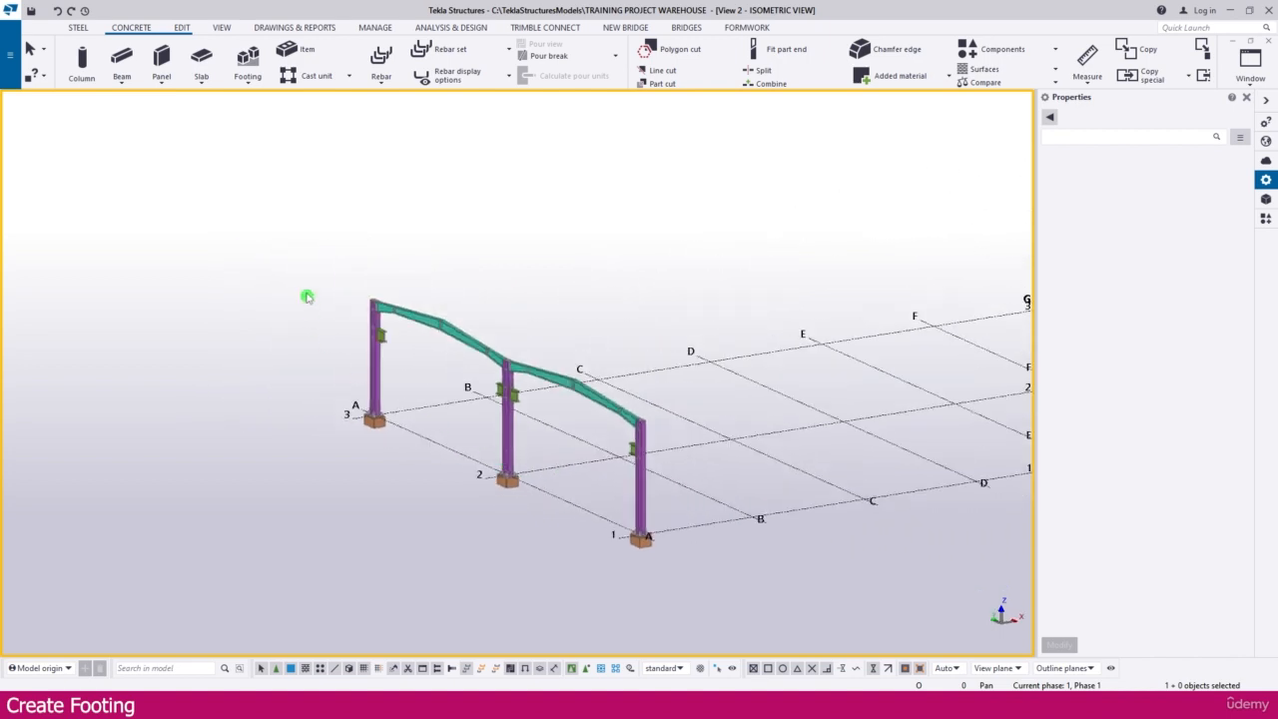
{"action": "left_click_drag", "start_coordinate": [301, 248], "coordinate": [731, 589]}
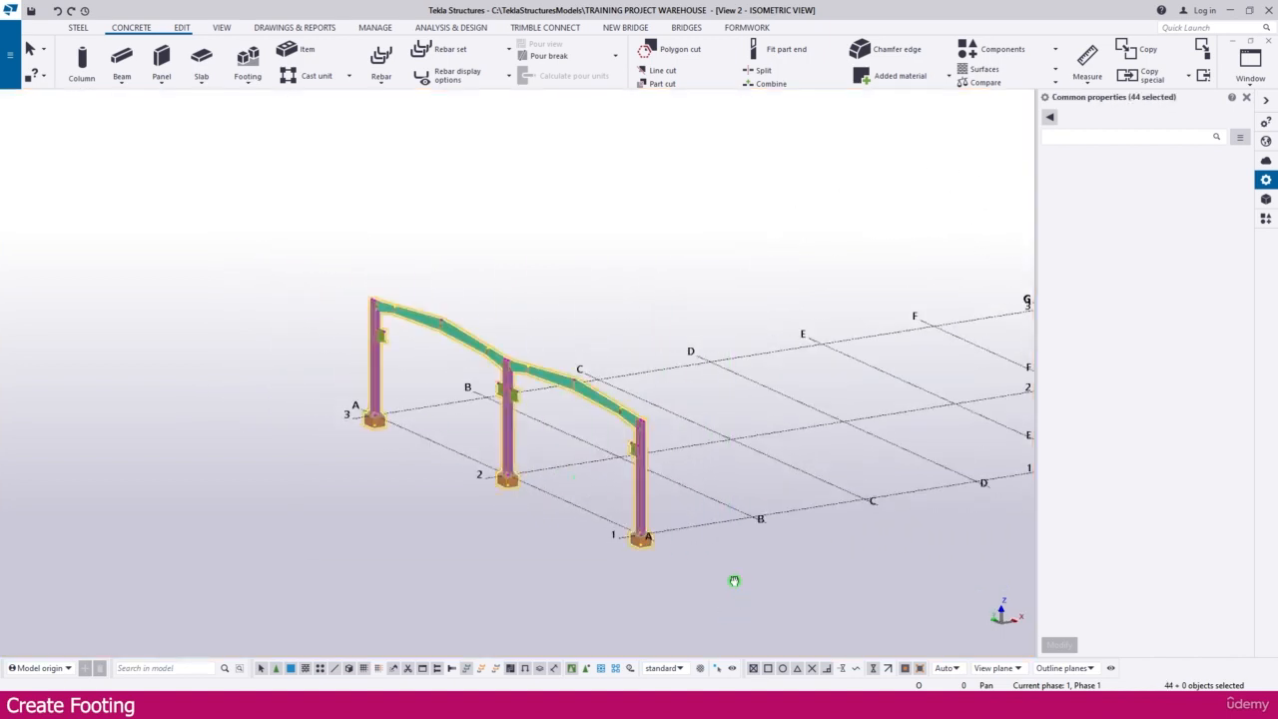
{"action": "middle_click_drag", "start_coordinate": [733, 582], "coordinate": [573, 539]}
{"action": "right_click", "coordinate": [573, 539]}
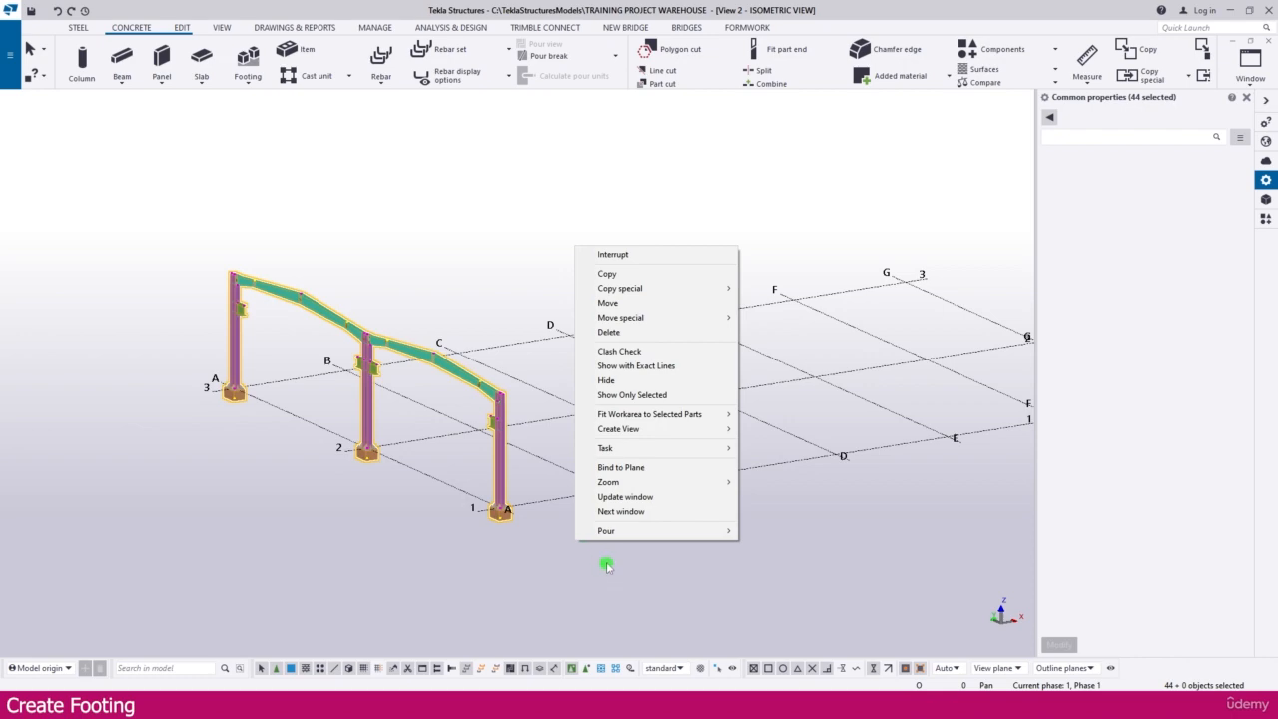
{"action": "left_click", "coordinate": [611, 273]}
{"action": "middle_click_drag", "start_coordinate": [556, 477], "coordinate": [574, 518], "text": "ctrl"}
{"action": "scroll", "coordinate": [528, 473], "scroll_direction": "up", "scroll_amount": 6}
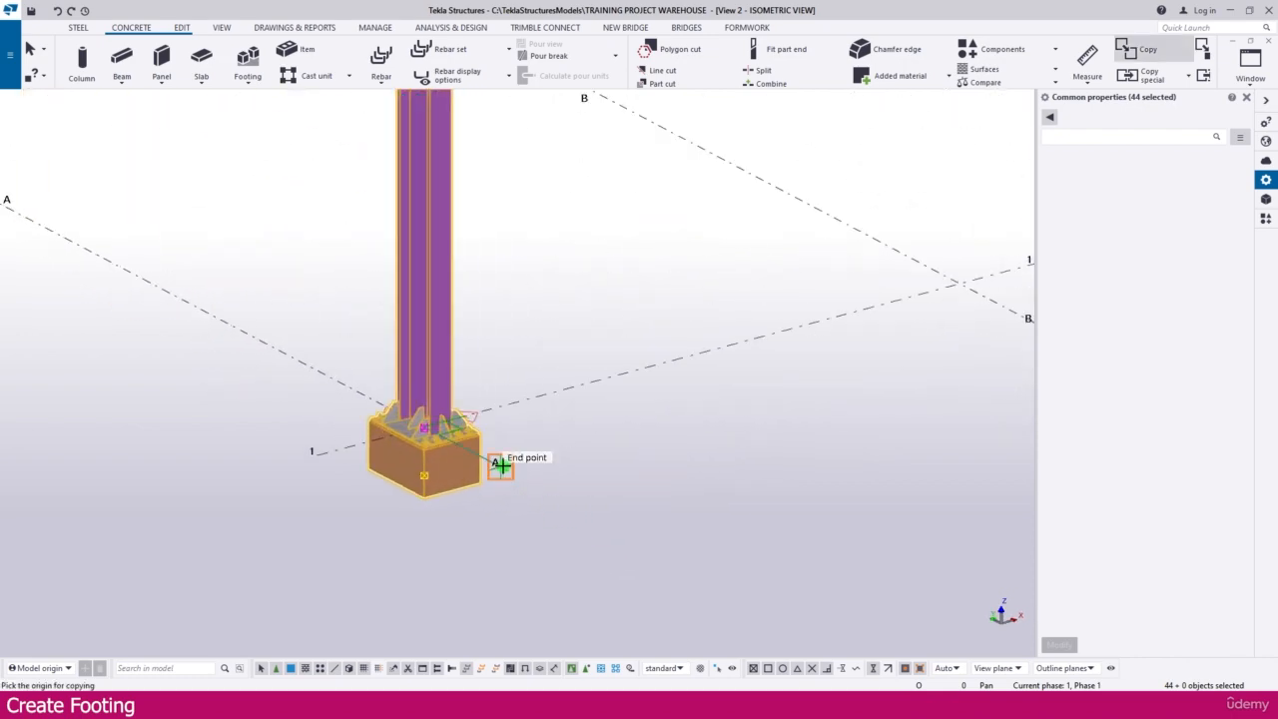
{"action": "left_click", "coordinate": [500, 465]}
{"action": "scroll", "coordinate": [500, 463], "scroll_direction": "down", "scroll_amount": 4}
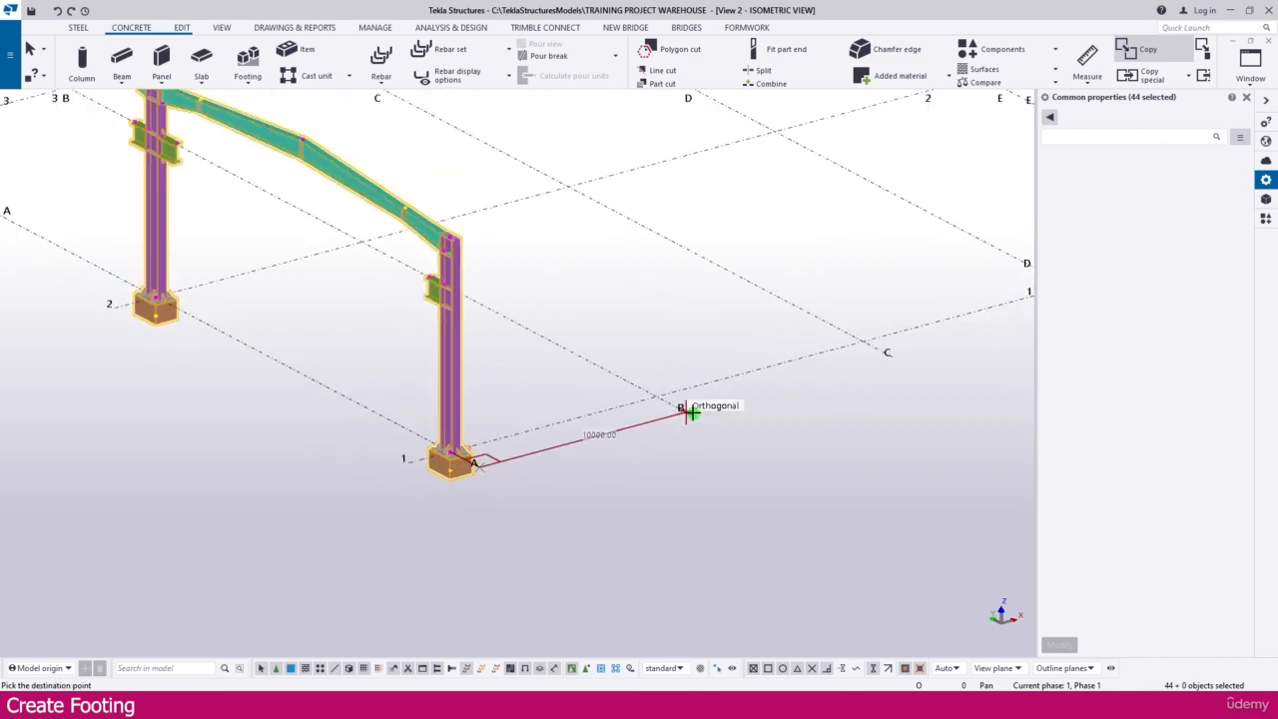
{"action": "left_click", "coordinate": [688, 411]}
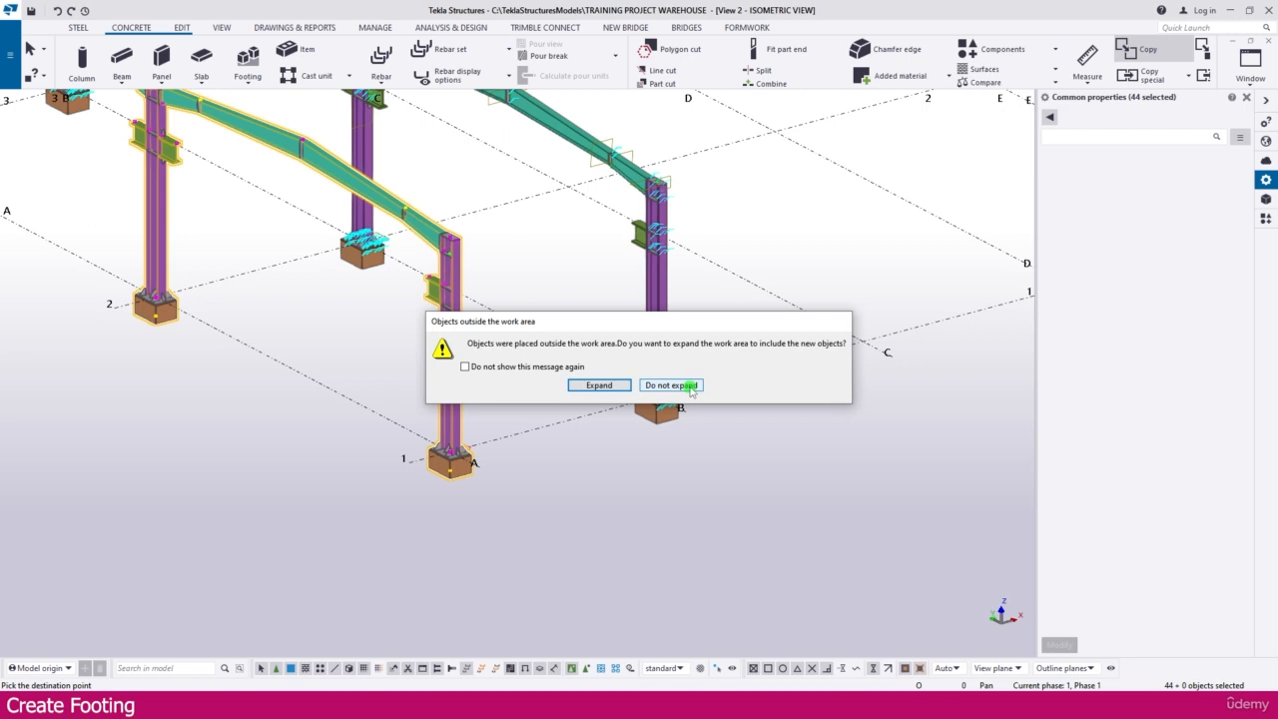
{"action": "left_click", "coordinate": [599, 385]}
Step: Undo the frame copy at grid line B
{"action": "scroll", "coordinate": [582, 577], "scroll_direction": "up", "scroll_amount": 3}
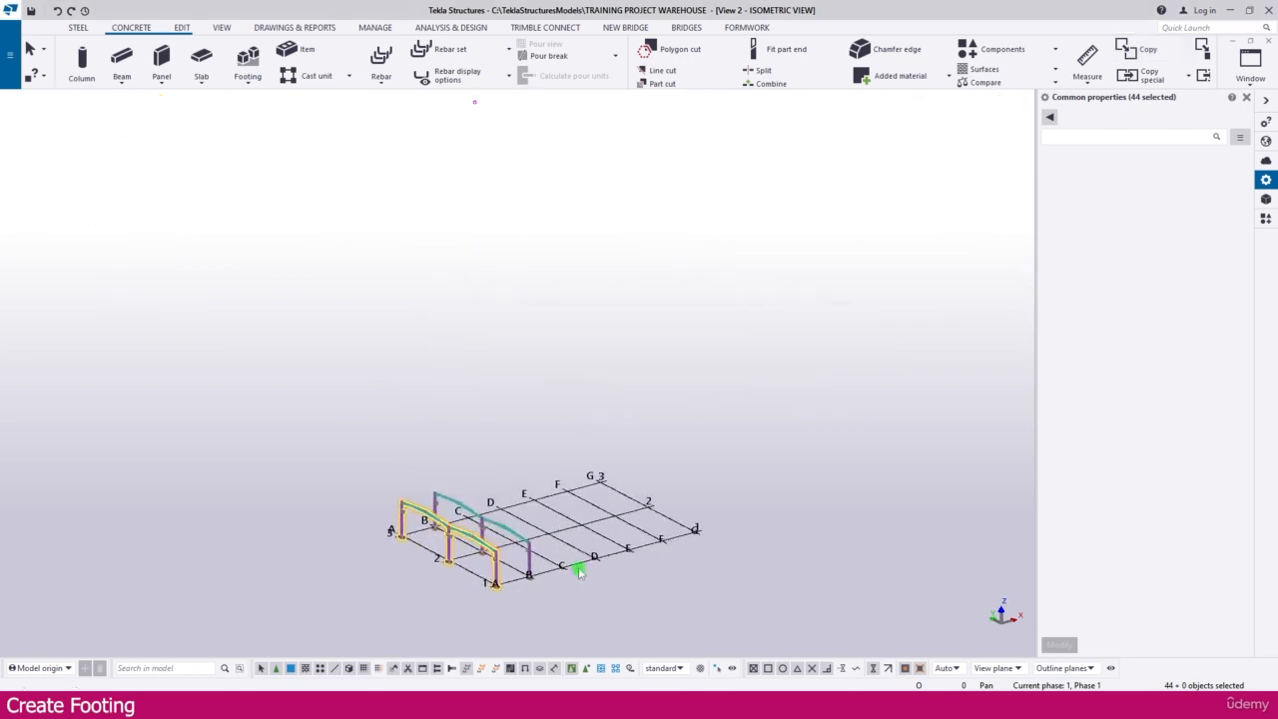
{"action": "scroll", "coordinate": [579, 571], "scroll_direction": "up", "scroll_amount": 1}
{"action": "key", "text": "ctrl+z"}
Step: Select the entire Grid A frame with its footings and start a linear Copy special
{"action": "middle_click_drag", "start_coordinate": [552, 445], "coordinate": [542, 354]}
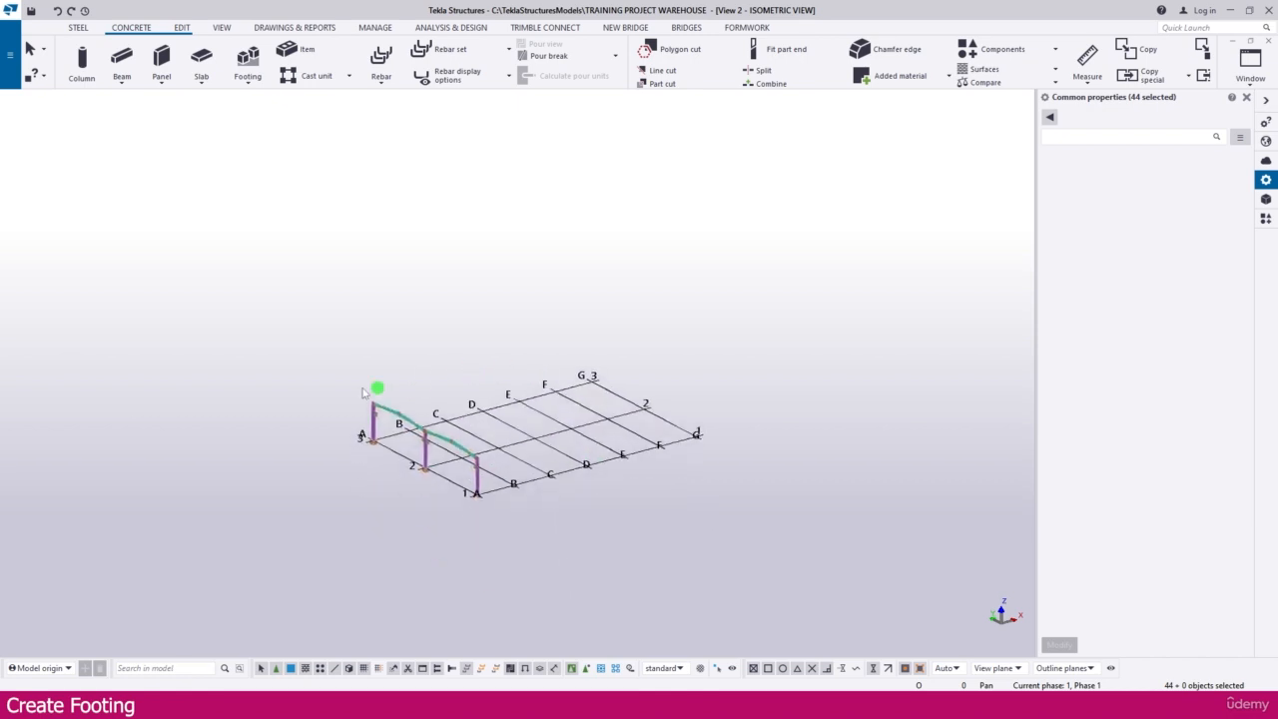
{"action": "left_click_drag", "start_coordinate": [256, 340], "coordinate": [650, 619]}
{"action": "scroll", "coordinate": [419, 459], "scroll_direction": "up", "scroll_amount": 5}
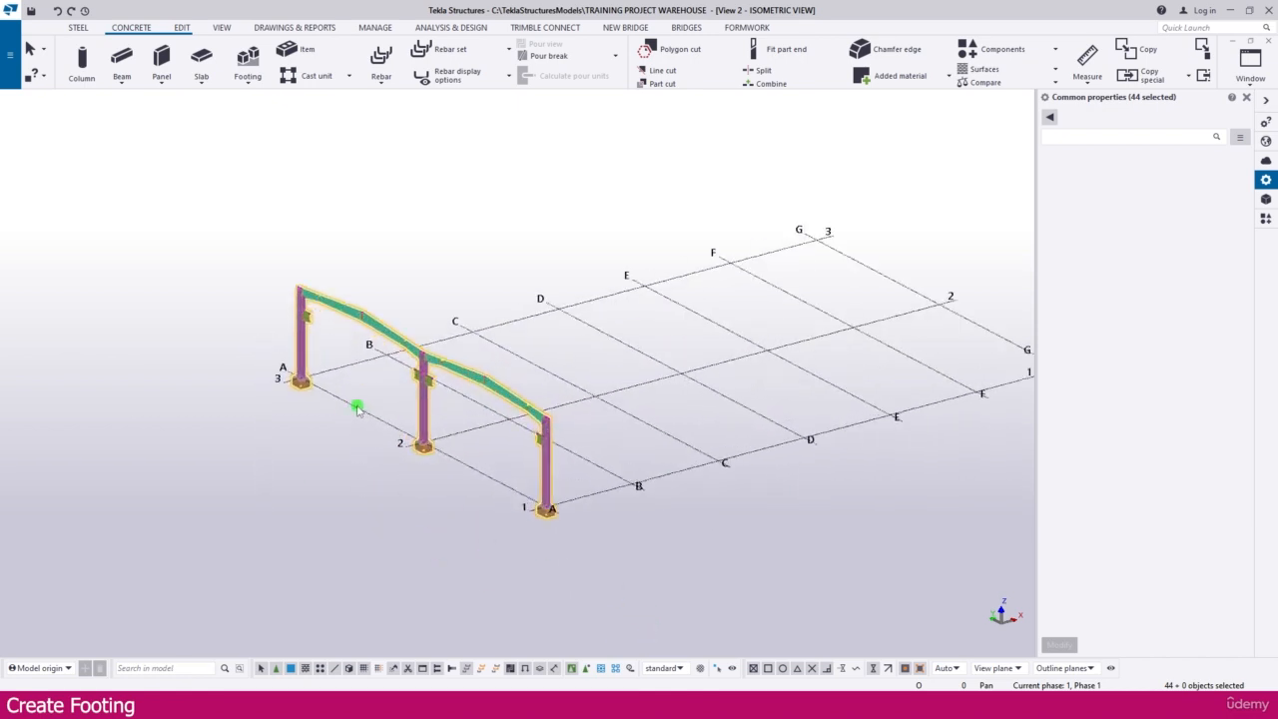
{"action": "scroll", "coordinate": [442, 519], "scroll_direction": "up", "scroll_amount": 3}
{"action": "right_click", "coordinate": [504, 424]}
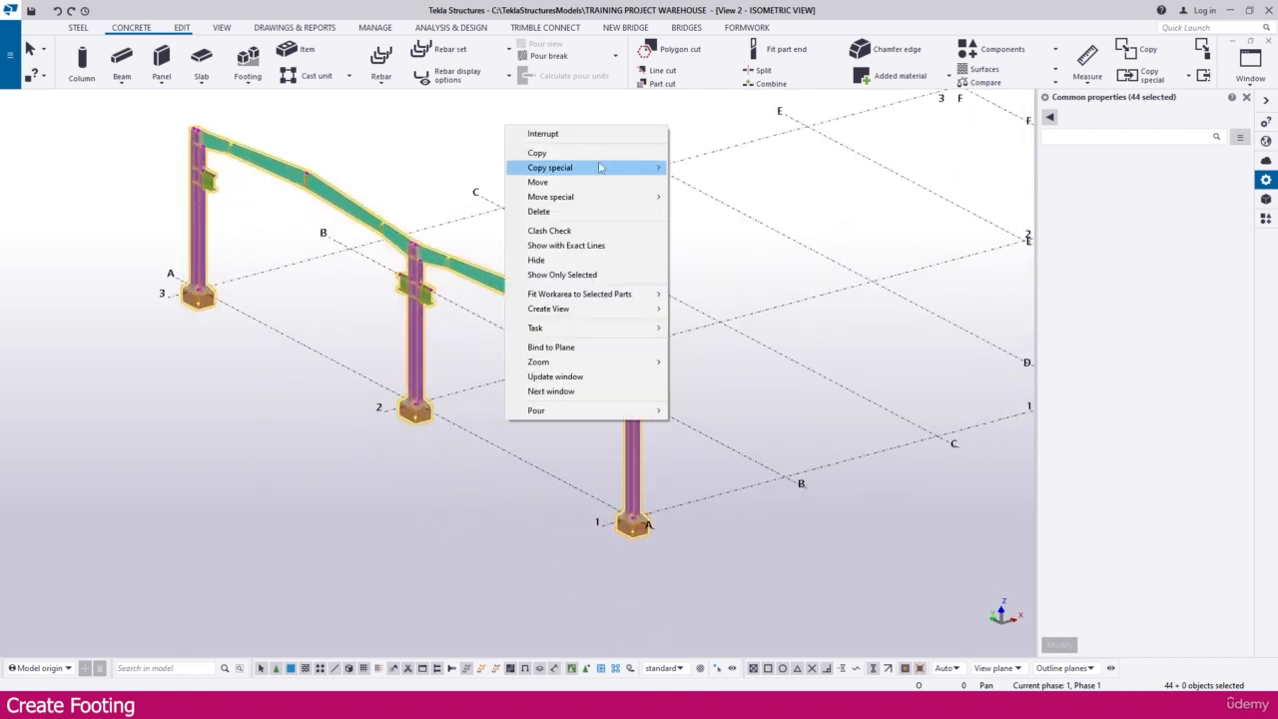
{"action": "mouse_move", "coordinate": [600, 167]}
{"action": "left_click", "coordinate": [697, 167]}
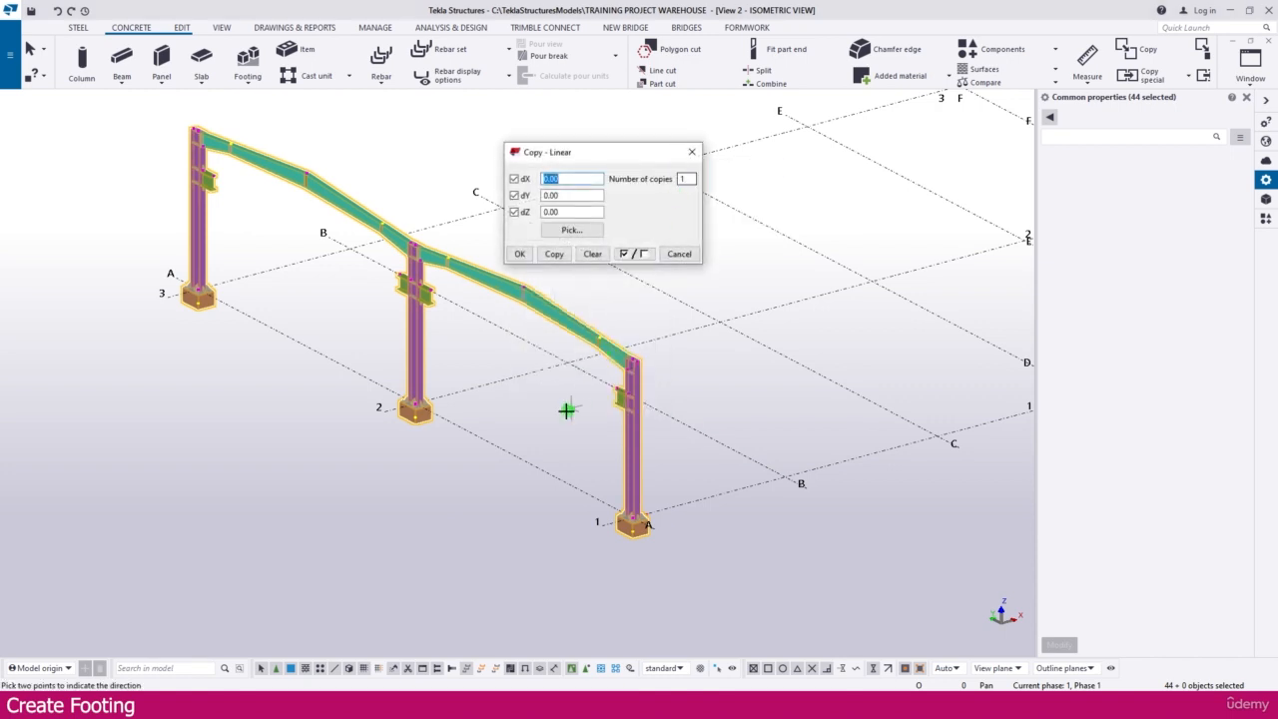
Step: Set the work plane with the Work plane tool on the side face of the A-1 footing that runs parallel to grid line 1
{"action": "scroll", "coordinate": [370, 480], "scroll_direction": "down", "scroll_amount": 5}
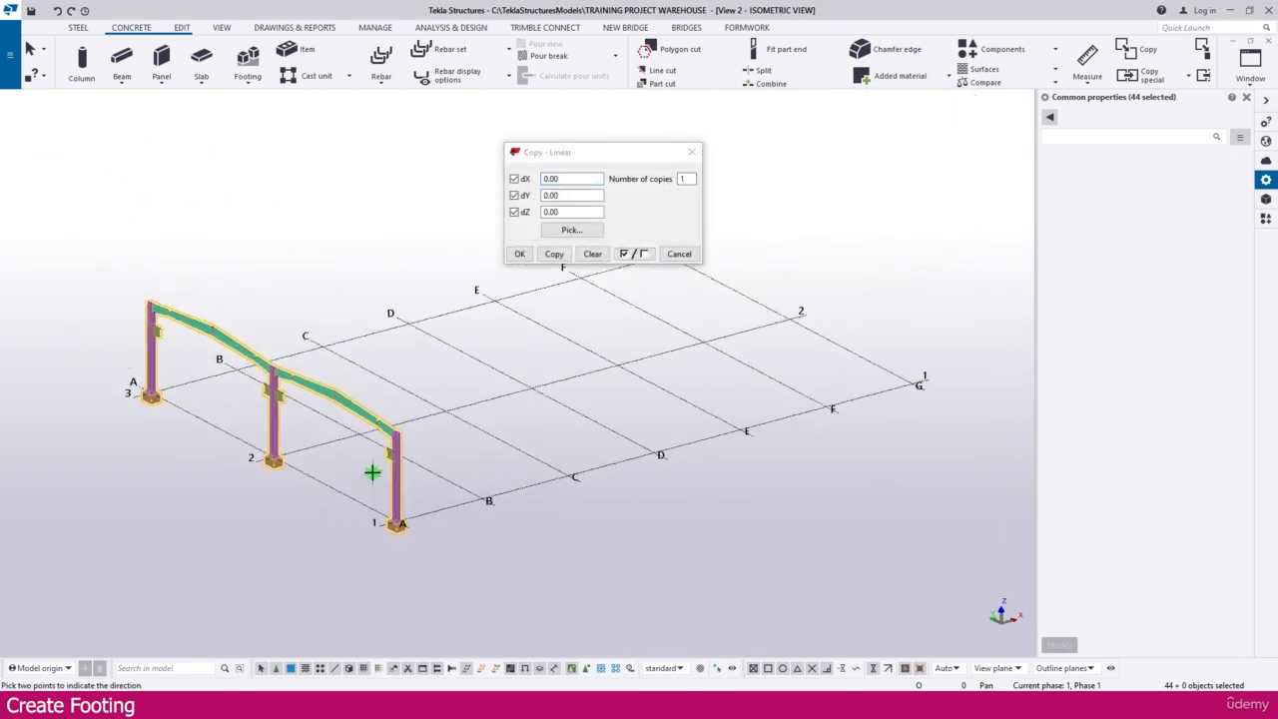
{"action": "double_click", "coordinate": [574, 178]}
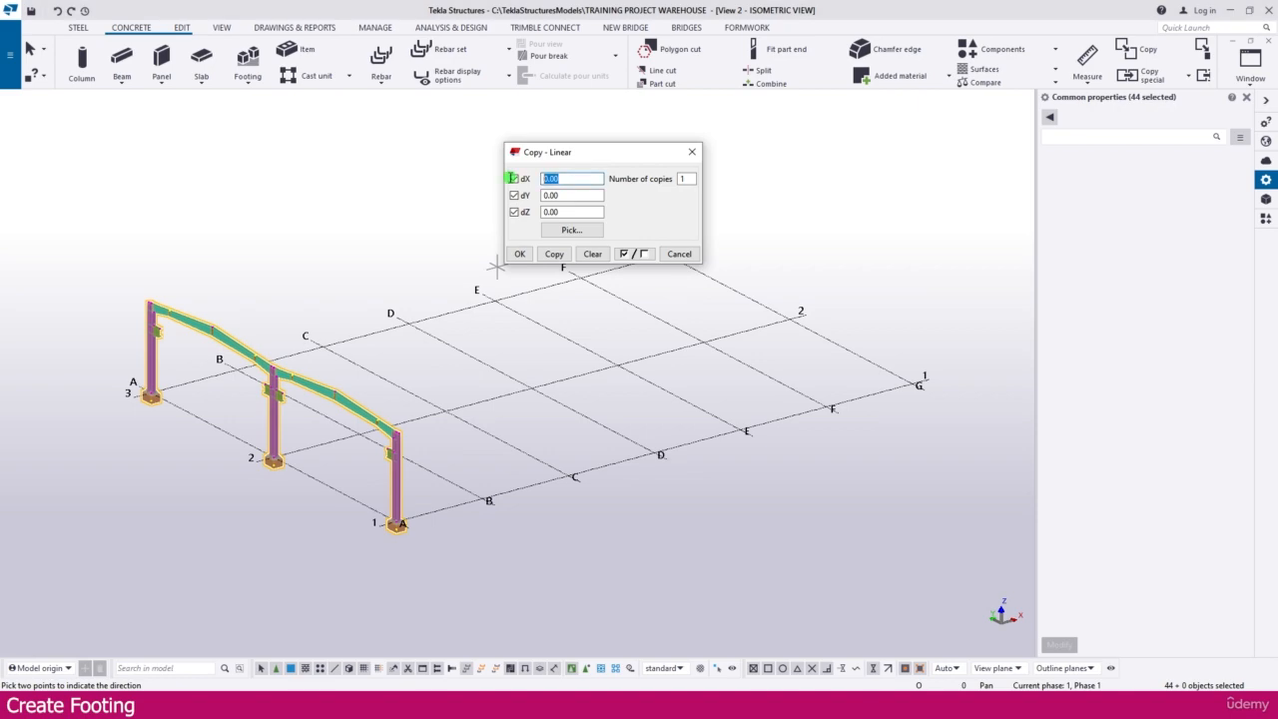
{"action": "middle_click_drag", "start_coordinate": [289, 519], "coordinate": [343, 516], "text": "ctrl"}
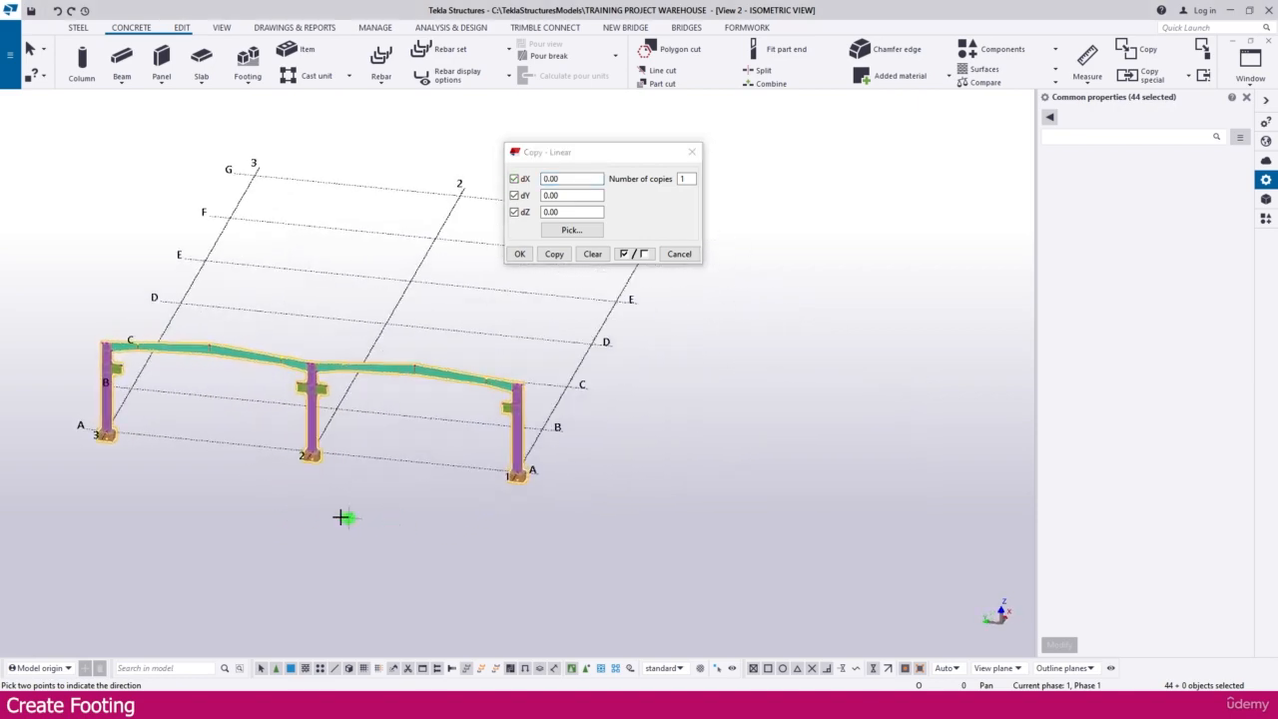
{"action": "scroll", "coordinate": [100, 435], "scroll_direction": "up", "scroll_amount": 3}
{"action": "scroll", "coordinate": [110, 439], "scroll_direction": "up", "scroll_amount": 4}
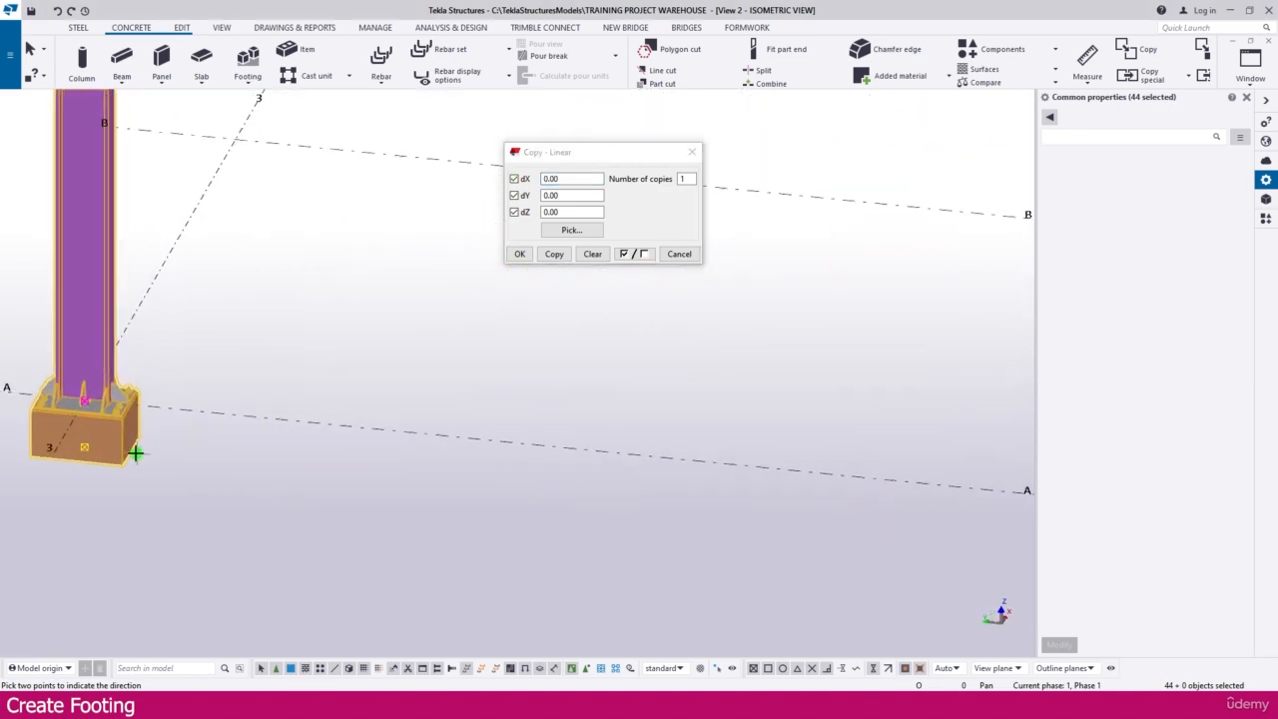
{"action": "scroll", "coordinate": [132, 452], "scroll_direction": "down", "scroll_amount": 2}
{"action": "scroll", "coordinate": [132, 452], "scroll_direction": "down", "scroll_amount": 3}
{"action": "middle_click_drag", "start_coordinate": [403, 456], "coordinate": [333, 456], "text": "ctrl"}
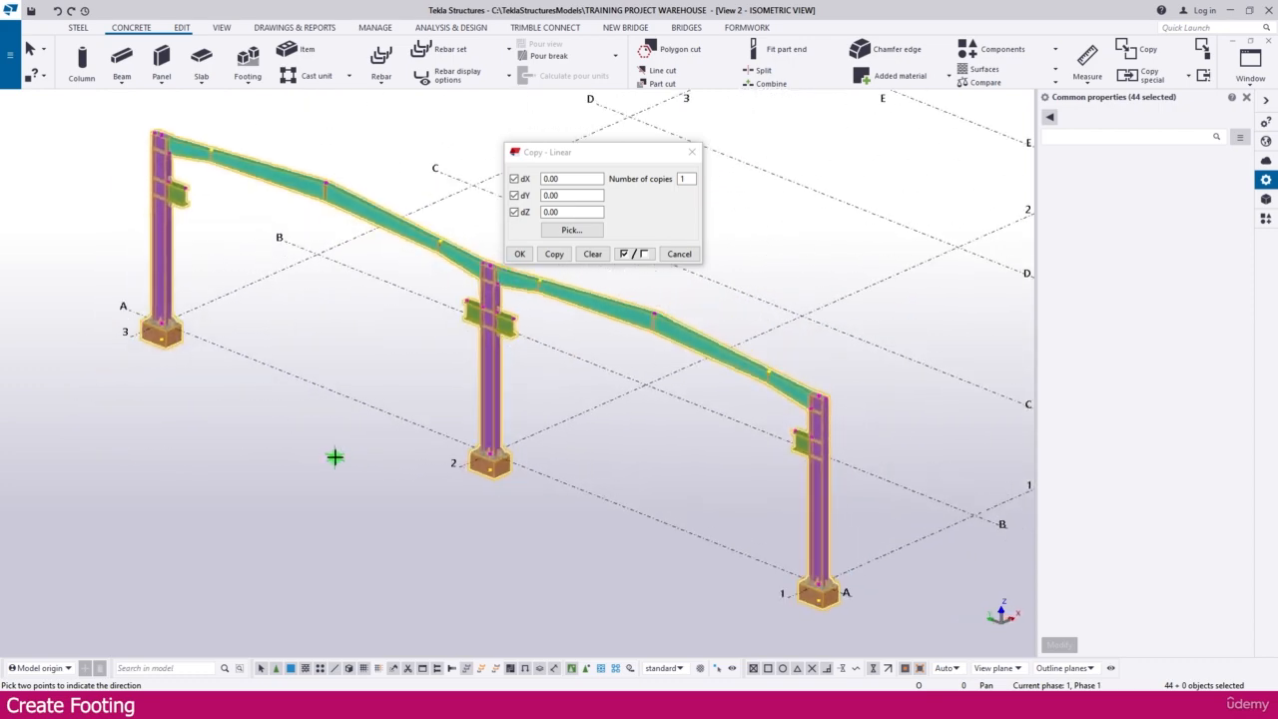
{"action": "left_click", "coordinate": [220, 28]}
{"action": "left_click", "coordinate": [378, 78]}
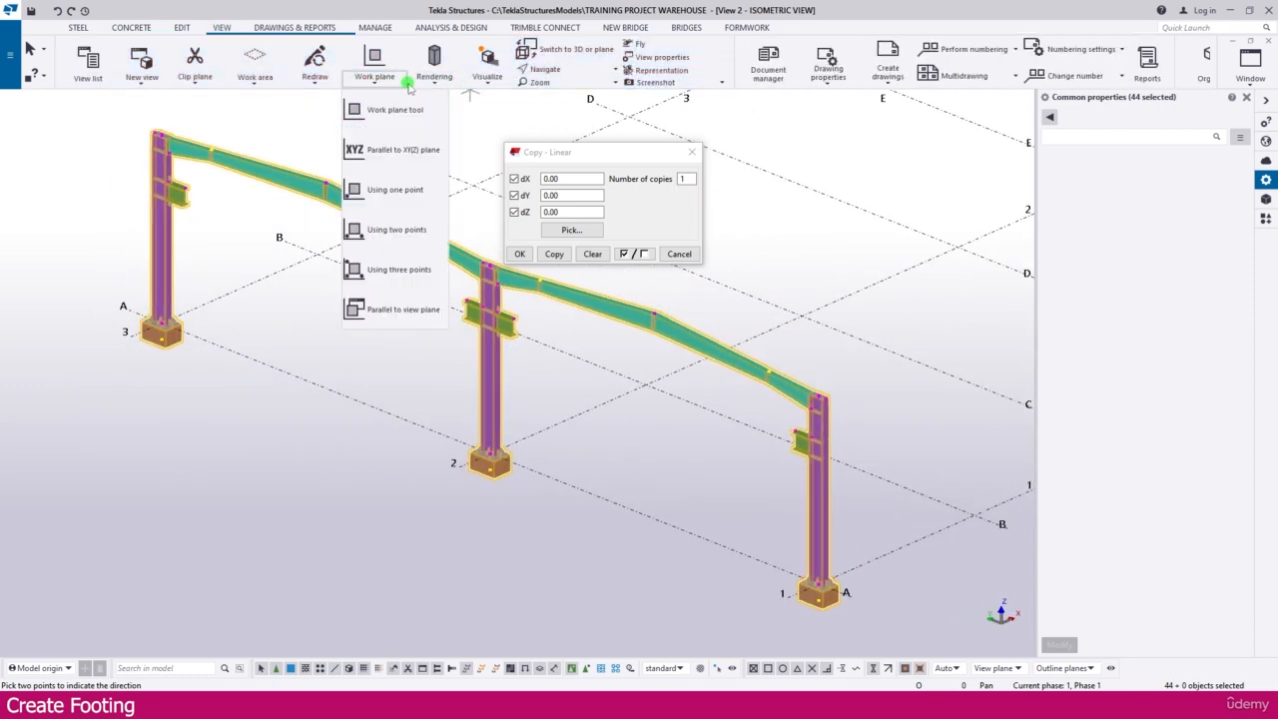
{"action": "left_click", "coordinate": [389, 111]}
{"action": "scroll", "coordinate": [824, 589], "scroll_direction": "up", "scroll_amount": 6}
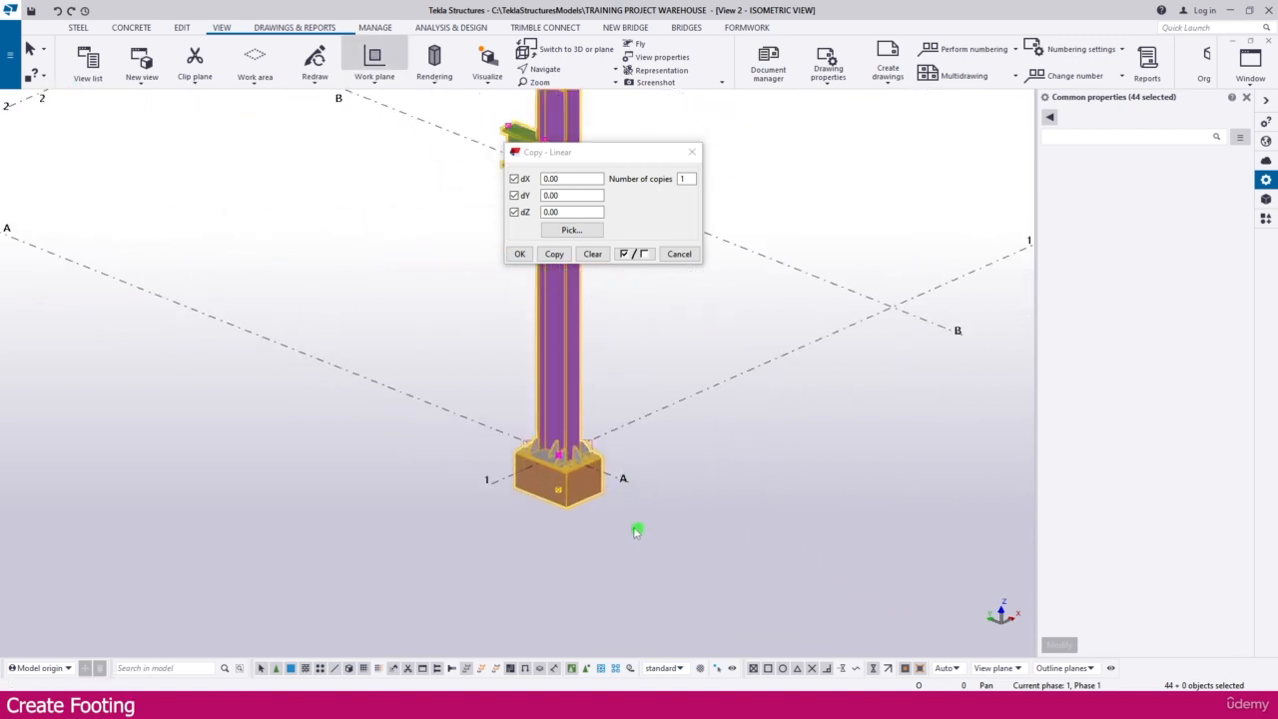
{"action": "left_click", "coordinate": [631, 499]}
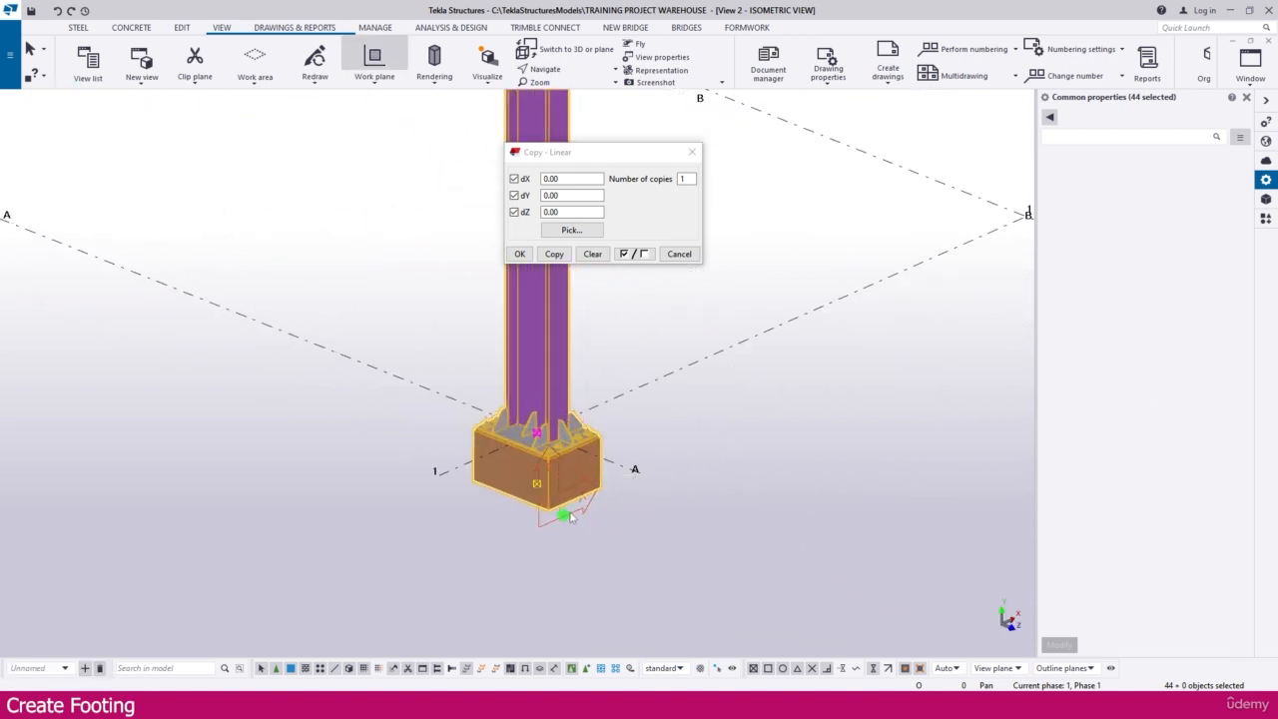
Step: Create 6 linear copies of the frame and footings at a dX spacing of 10000 mm, expanding the work area to include them
{"action": "left_click", "coordinate": [519, 177]}
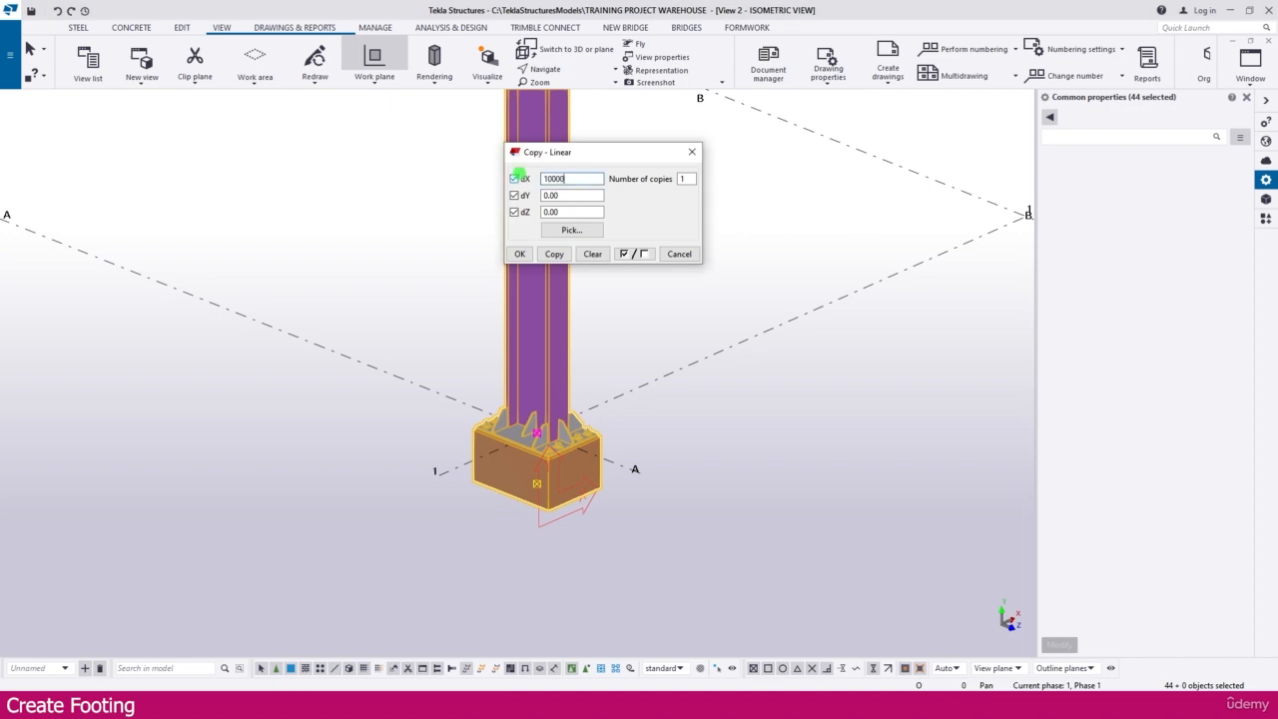
{"action": "type", "text": "10000"}
{"action": "scroll", "coordinate": [483, 399], "scroll_direction": "down", "scroll_amount": 8}
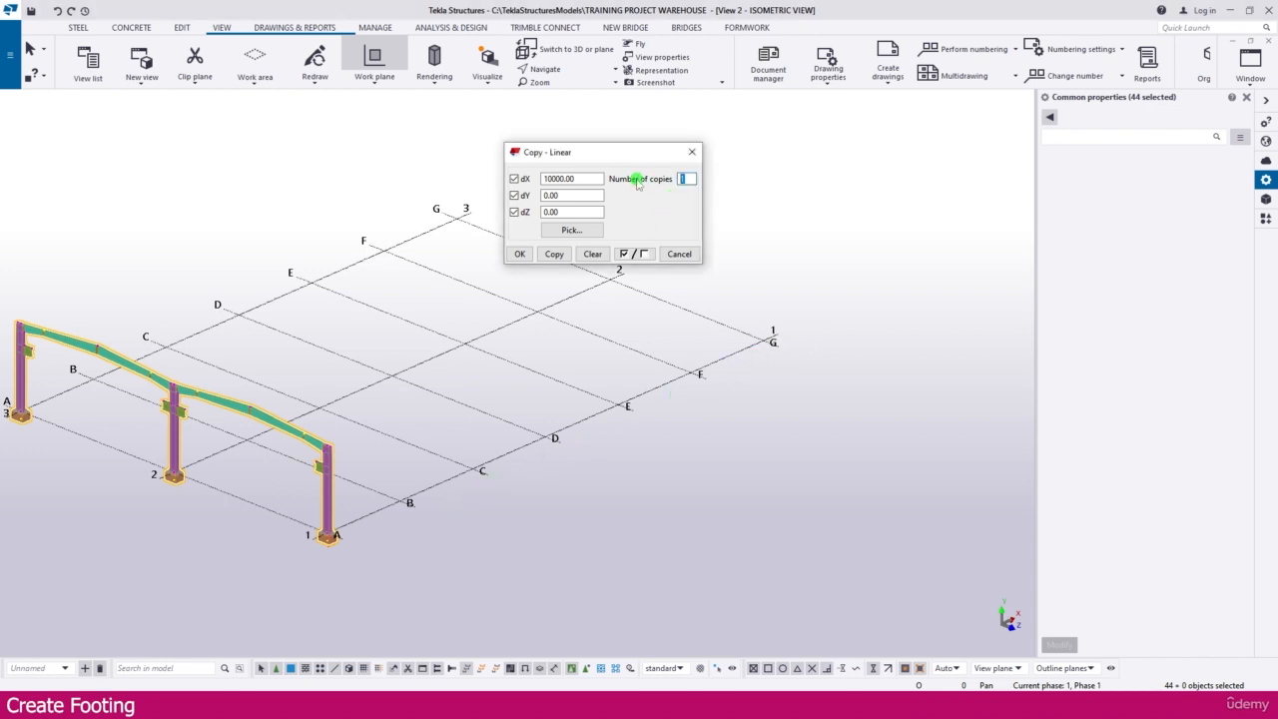
{"action": "left_click", "coordinate": [554, 254]}
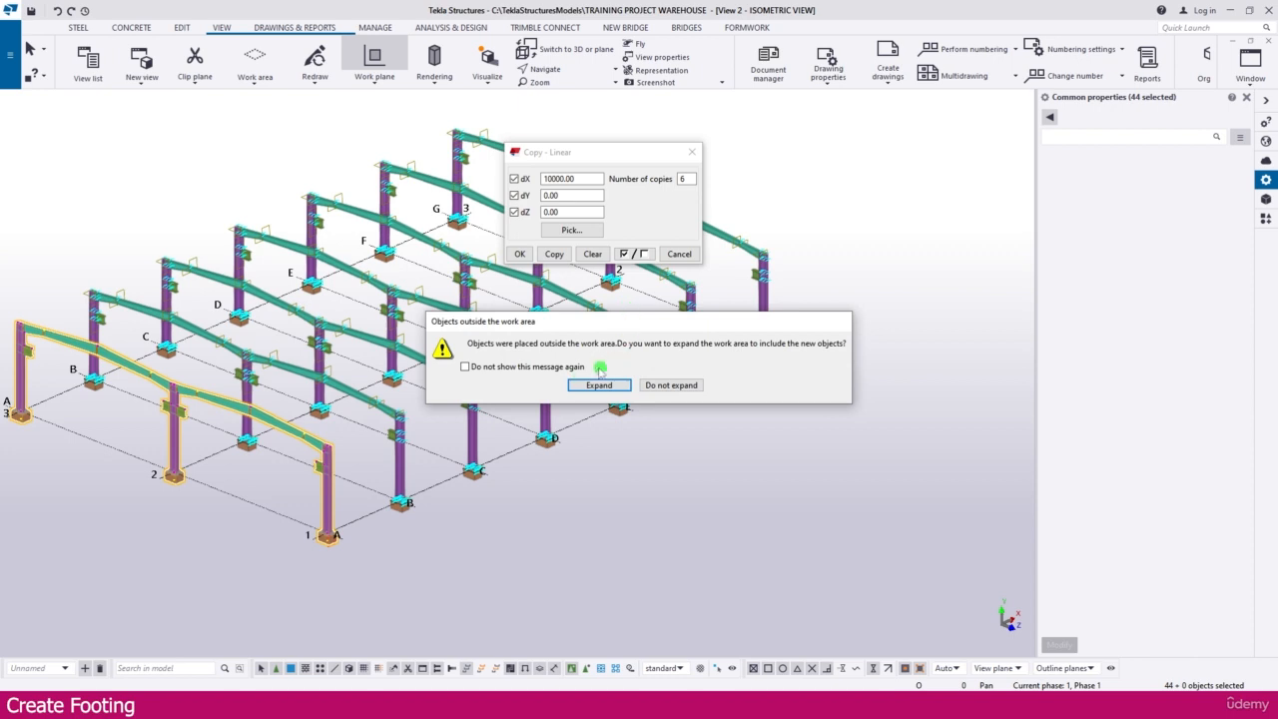
{"action": "left_click", "coordinate": [599, 385]}
Step: Inspect the copied frames and their footings along grid lines A to G in the isometric view
{"action": "scroll", "coordinate": [562, 592], "scroll_direction": "up", "scroll_amount": 3}
{"action": "middle_click_drag", "start_coordinate": [568, 568], "coordinate": [498, 449]}
{"action": "left_click", "coordinate": [649, 487]}
{"action": "middle_click_drag", "start_coordinate": [572, 572], "coordinate": [502, 582], "text": "ctrl"}
{"action": "middle_click_drag", "start_coordinate": [357, 606], "coordinate": [470, 568]}
{"action": "scroll", "coordinate": [437, 591], "scroll_direction": "up", "scroll_amount": 3}
{"action": "scroll", "coordinate": [469, 598], "scroll_direction": "up", "scroll_amount": 3}
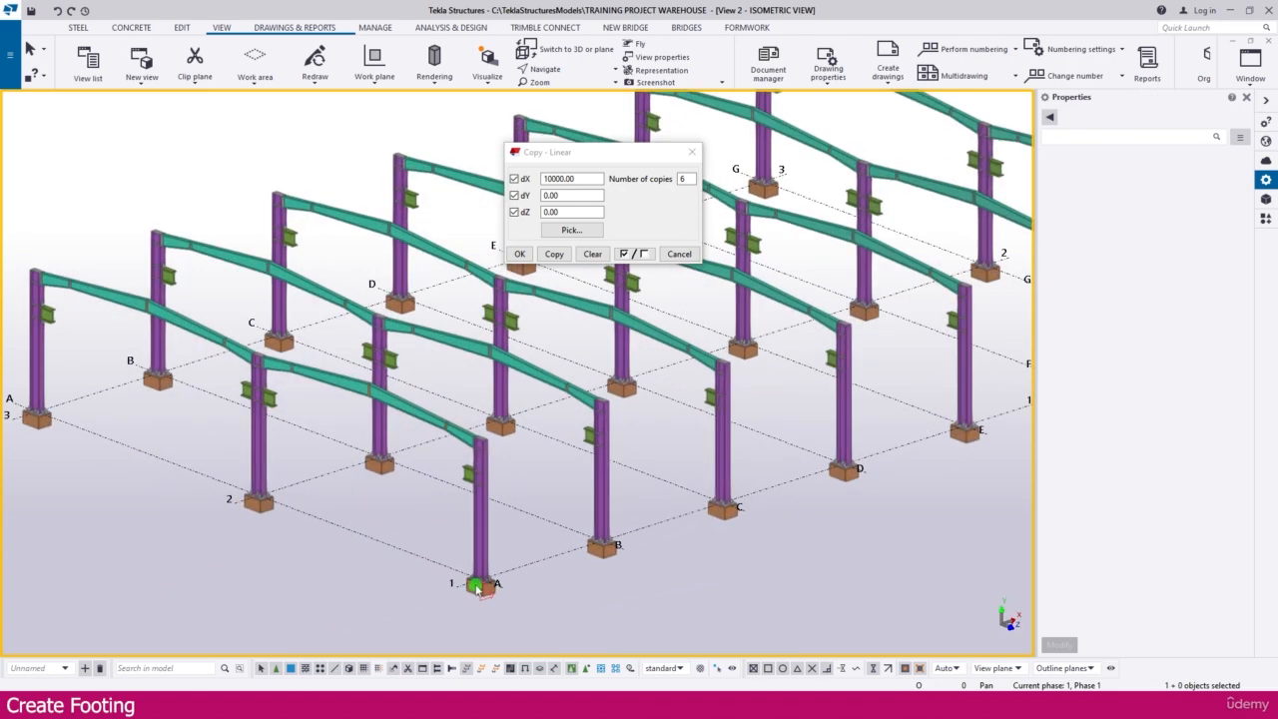
{"action": "scroll", "coordinate": [473, 587], "scroll_direction": "down", "scroll_amount": 4}
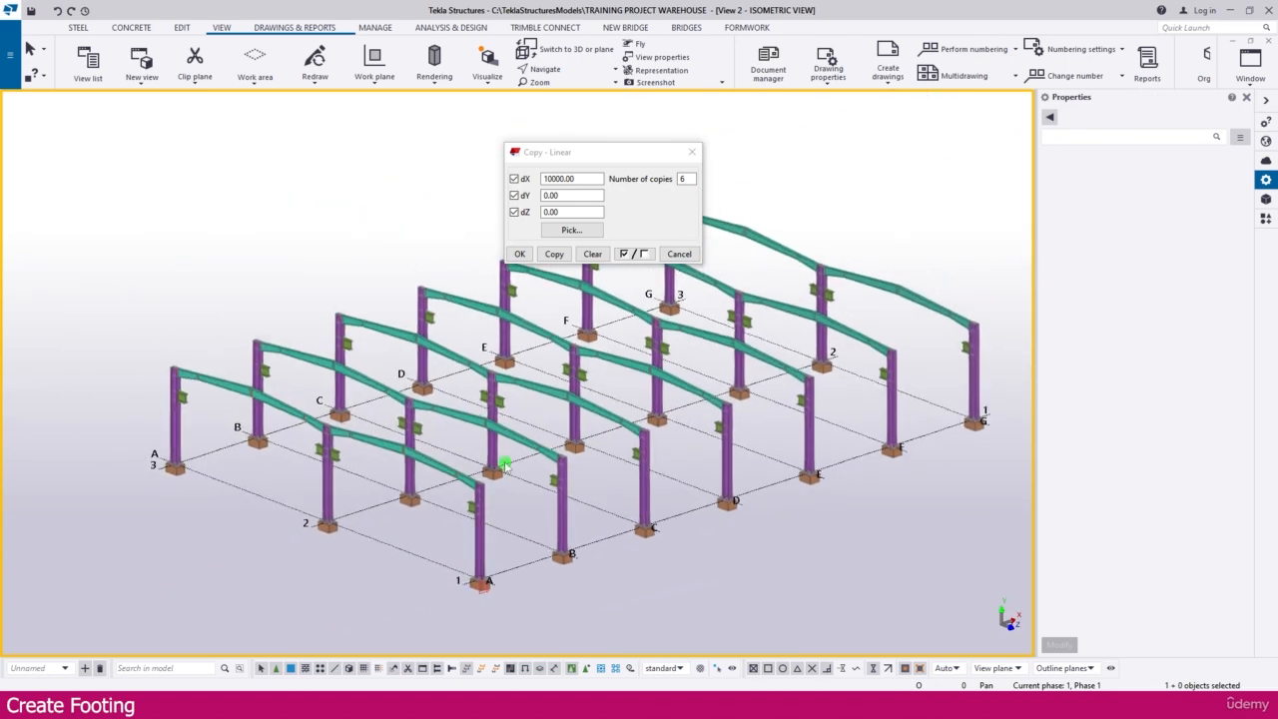
{"action": "middle_click_drag", "start_coordinate": [505, 465], "coordinate": [401, 494]}
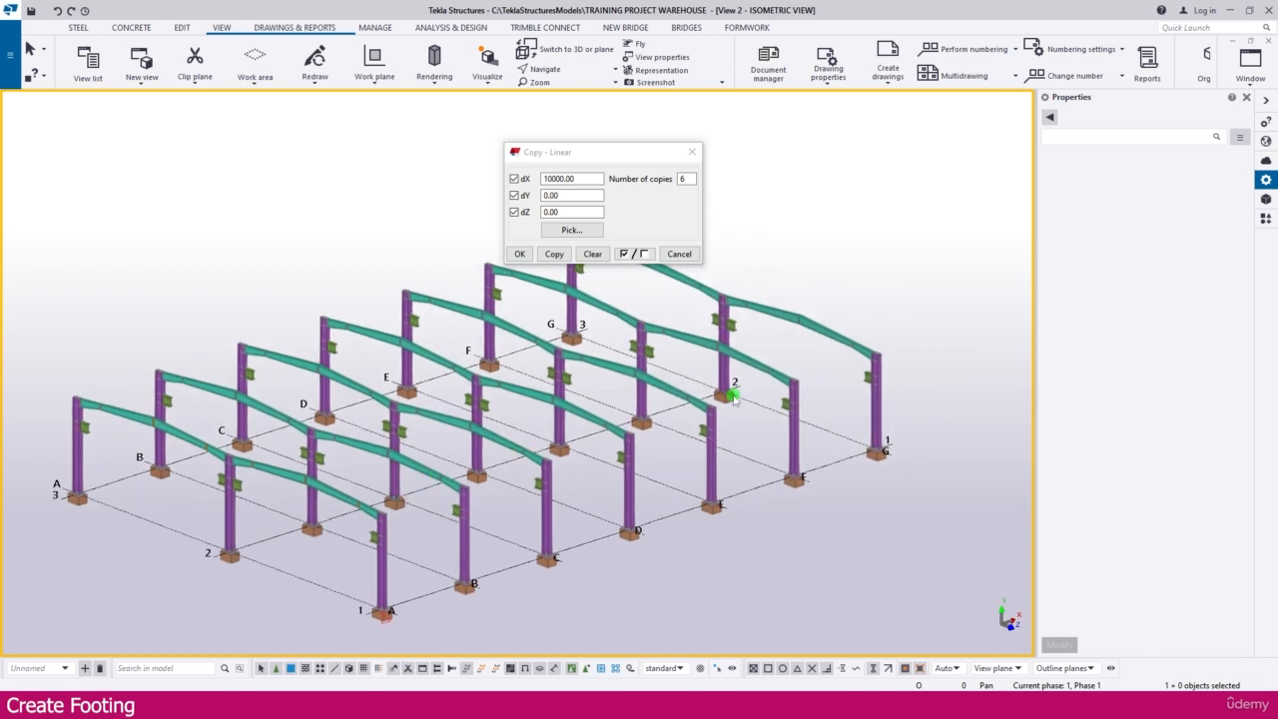
{"action": "middle_click_drag", "start_coordinate": [690, 399], "coordinate": [630, 421]}
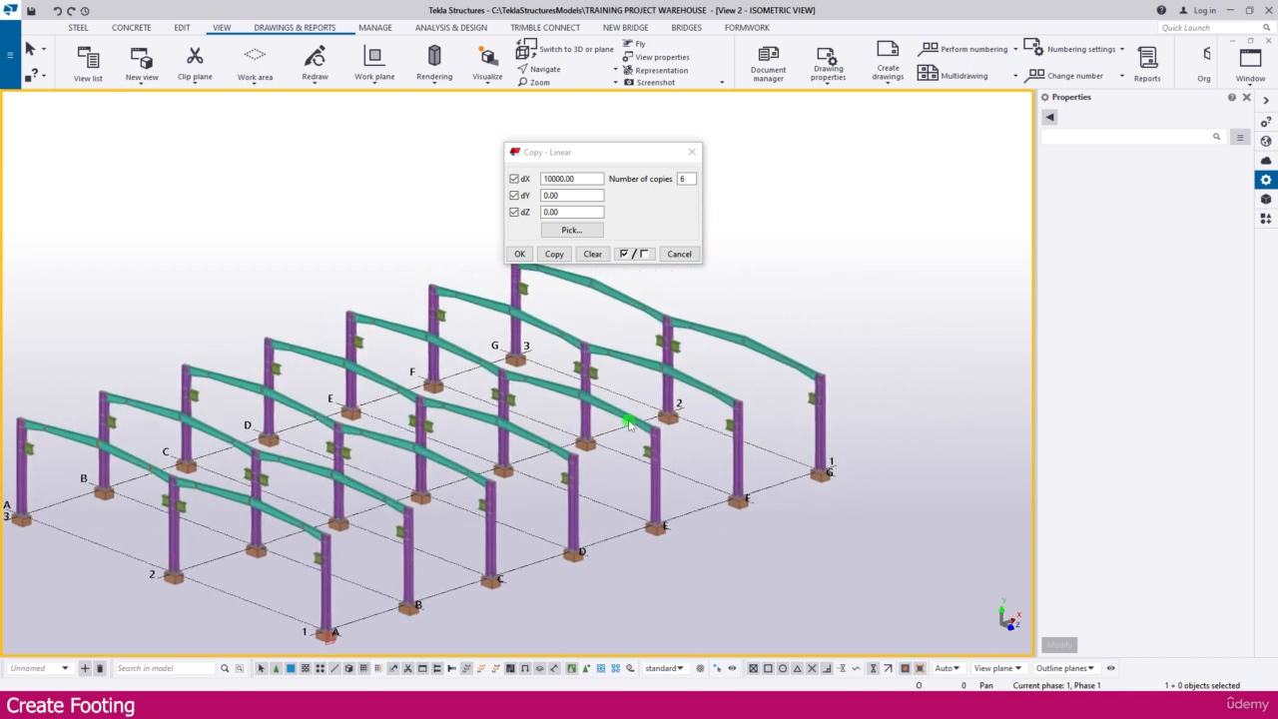